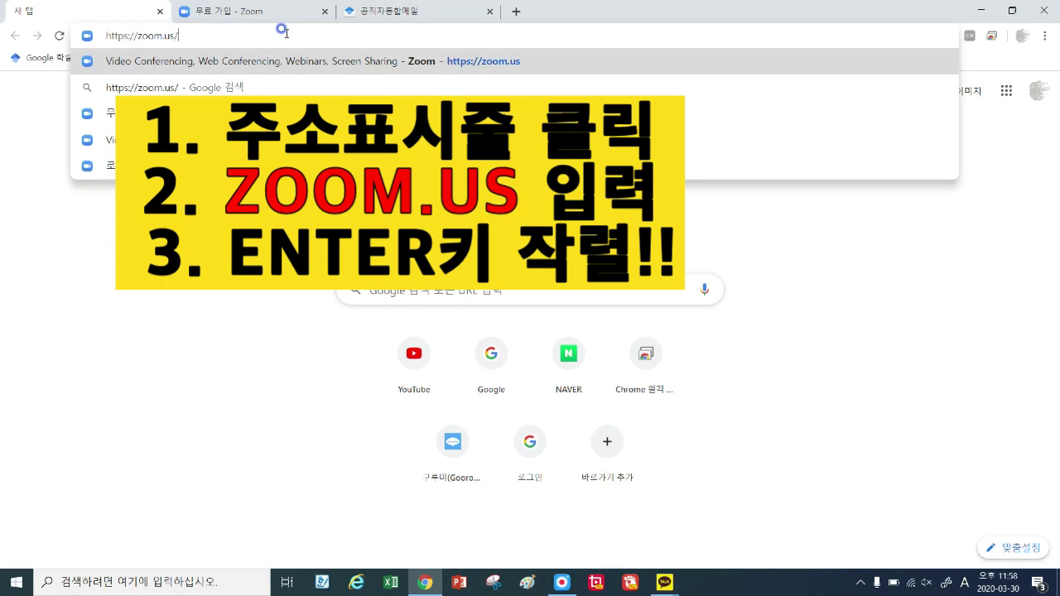
Load zoom.us in Chrome and go to its 무료로 가입하세요 sign-up page.
{"action": "key", "text": "Return"}
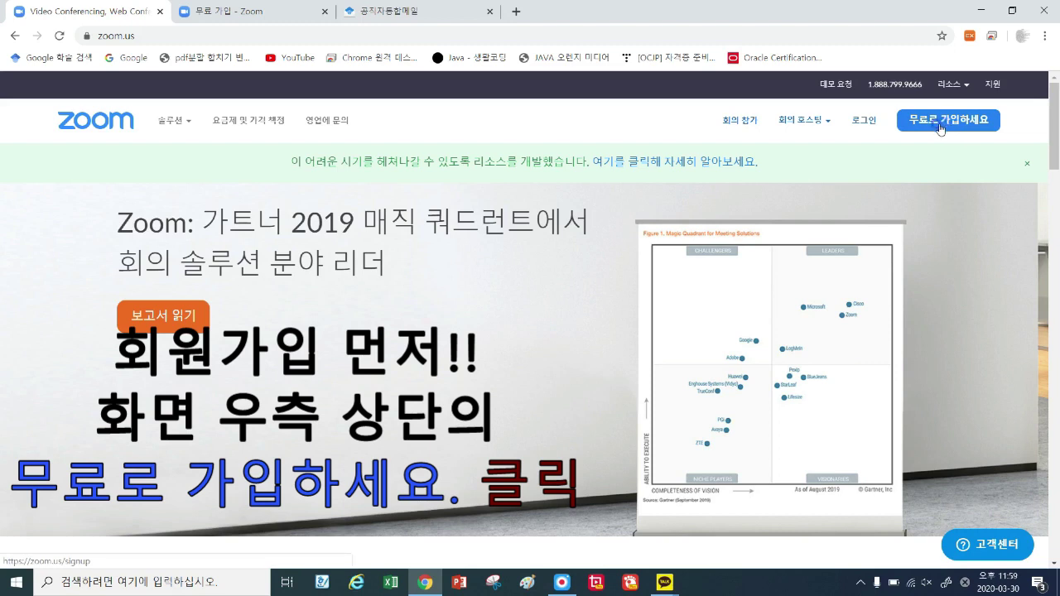
{"action": "left_click", "coordinate": [940, 125]}
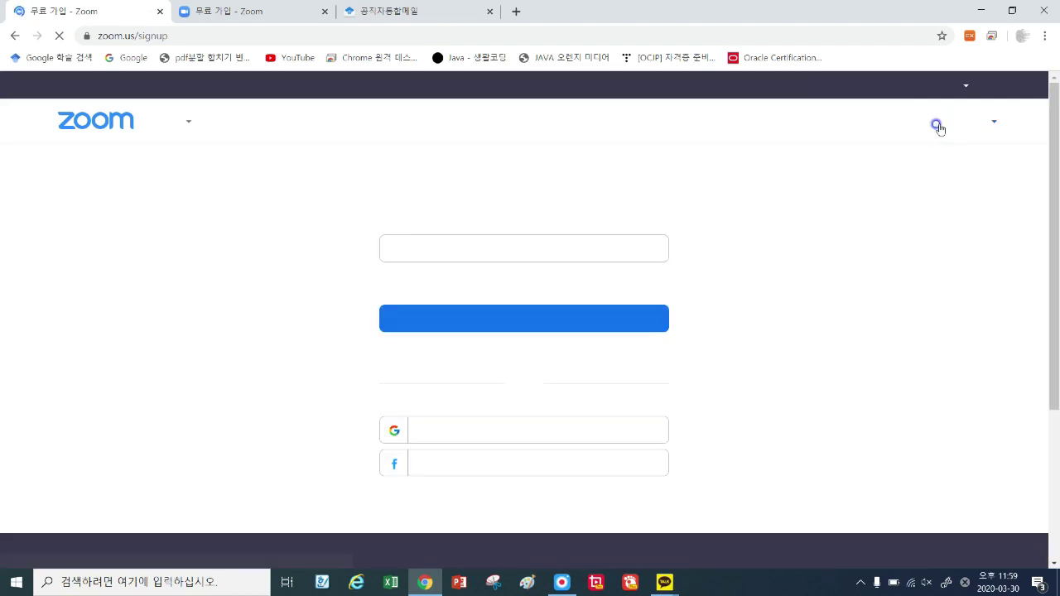
Enter the school work email in 업무용 이메일 주소 and submit the sign-up.
{"action": "left_click_drag", "start_coordinate": [484, 189], "coordinate": [568, 203]}
{"action": "left_click", "coordinate": [568, 203]}
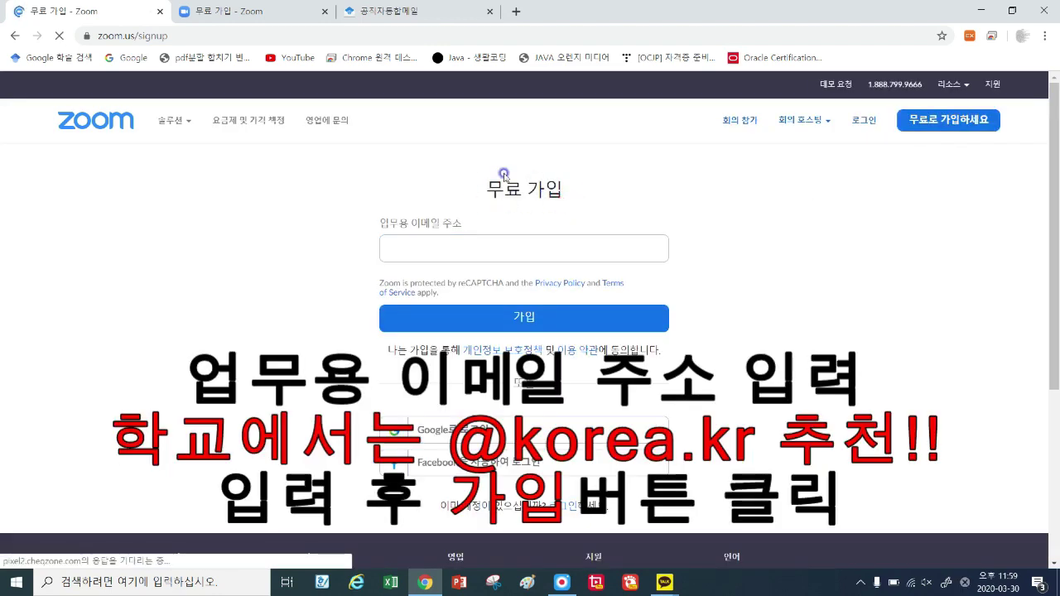
{"action": "left_click", "coordinate": [427, 247]}
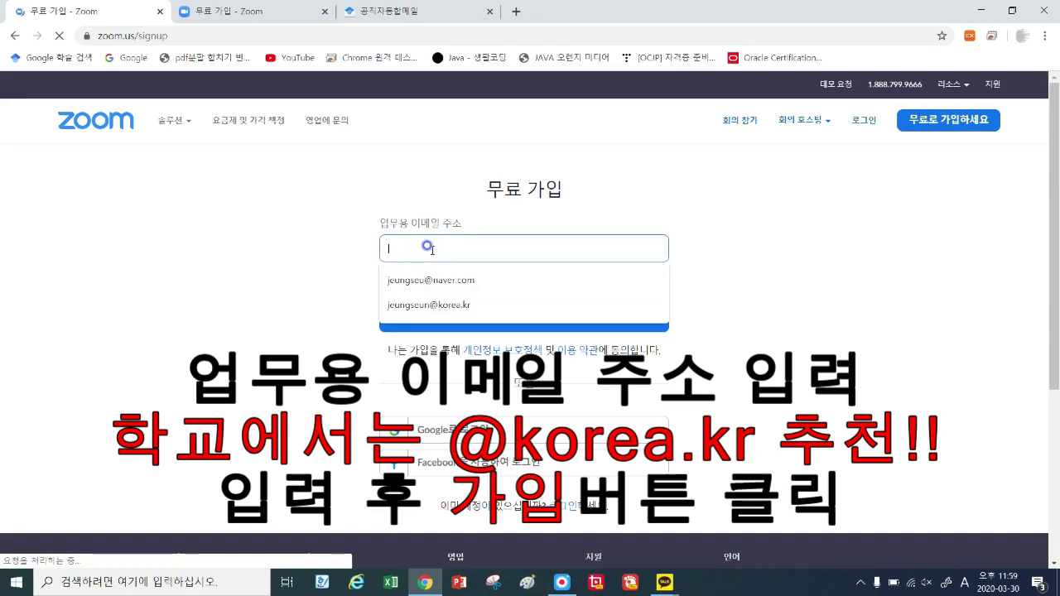
{"action": "left_click", "coordinate": [436, 307]}
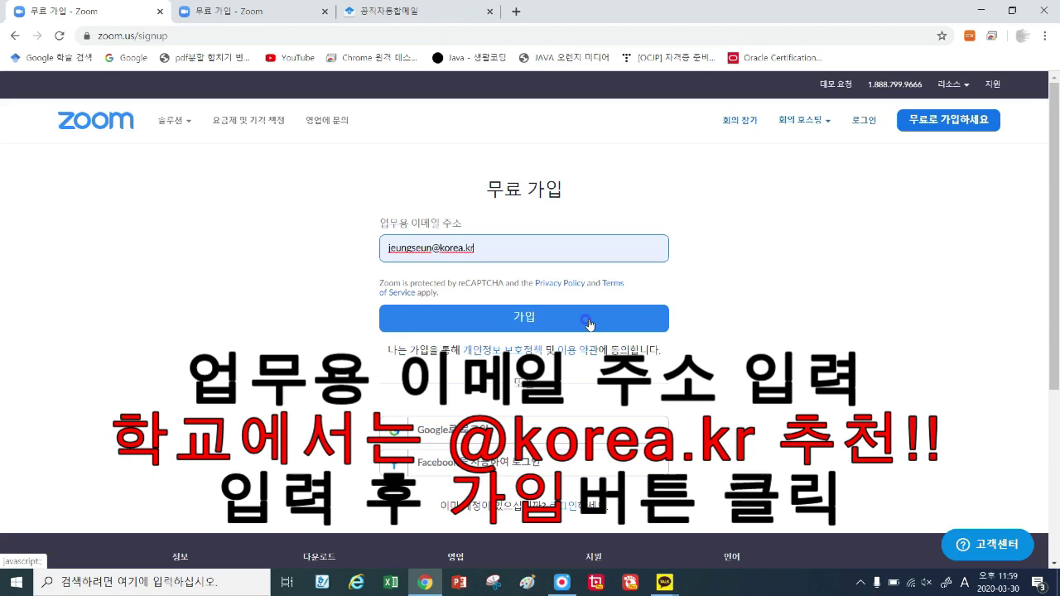
{"action": "left_click", "coordinate": [538, 327]}
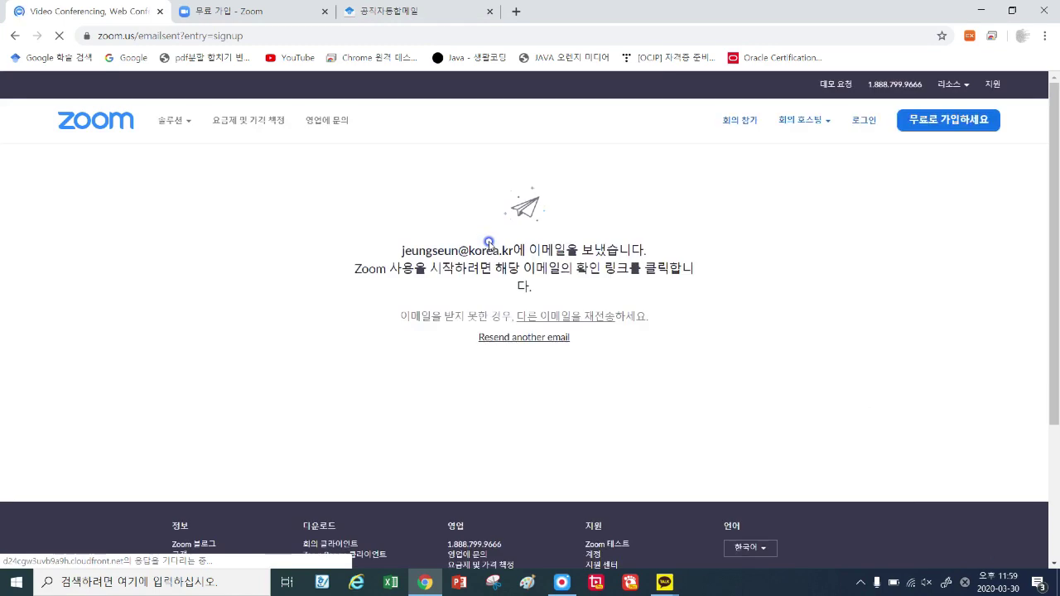
Highlight Zoom's confirmation-email message, then switch to the government mailbox.
{"action": "left_click_drag", "start_coordinate": [402, 249], "coordinate": [705, 274]}
{"action": "left_click", "coordinate": [573, 281]}
{"action": "left_click_drag", "start_coordinate": [573, 282], "coordinate": [368, 254]}
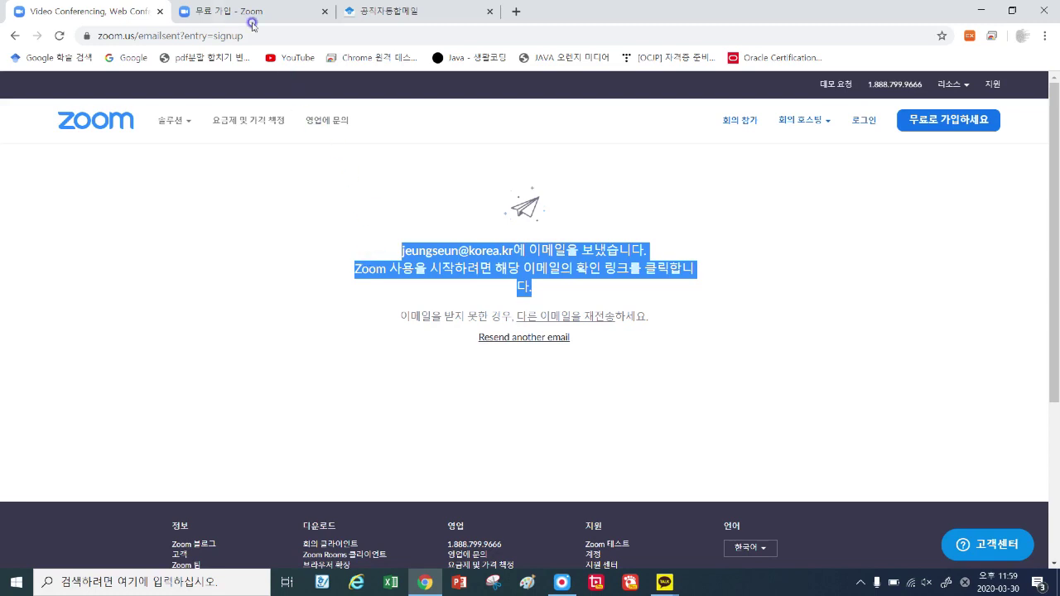
{"action": "left_click", "coordinate": [430, 11]}
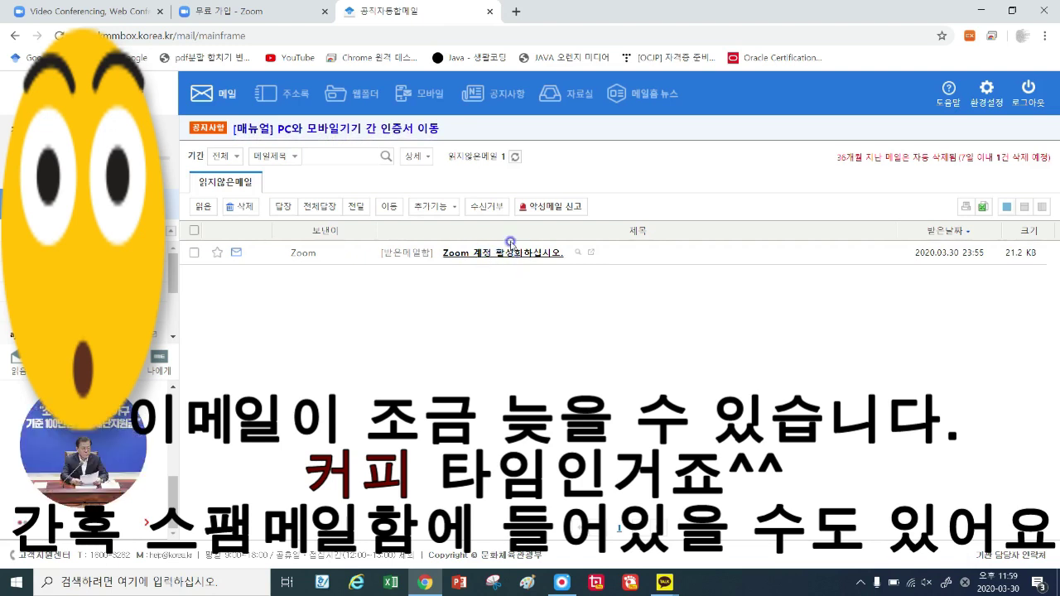
Open Zoom's activation email in 공직자통합메일 and follow its 계정 활성화 link.
{"action": "left_click", "coordinate": [521, 255]}
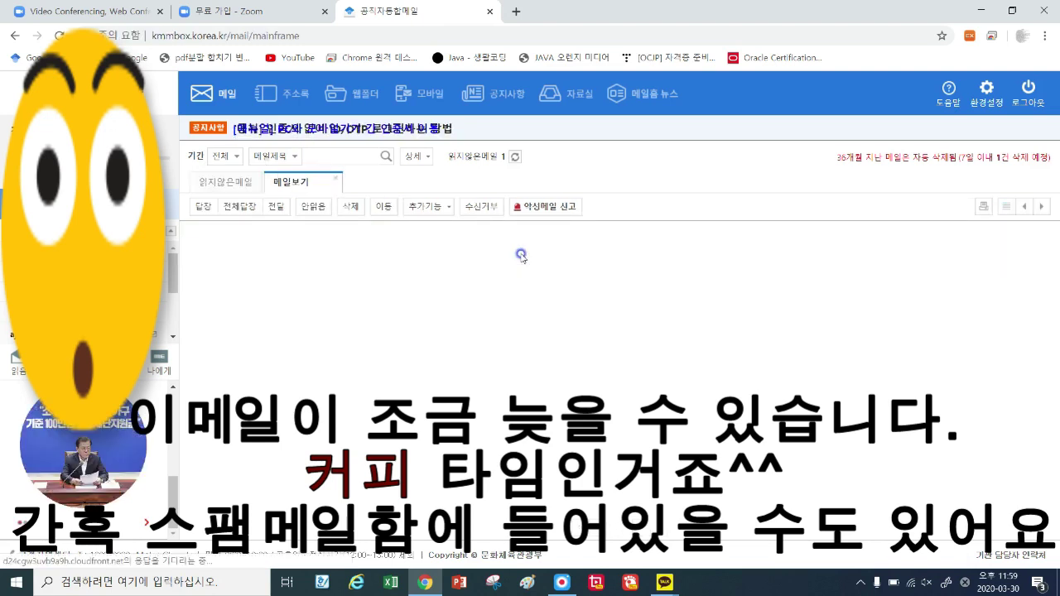
{"action": "scroll", "coordinate": [530, 281], "scroll_direction": "down", "scroll_amount": 2}
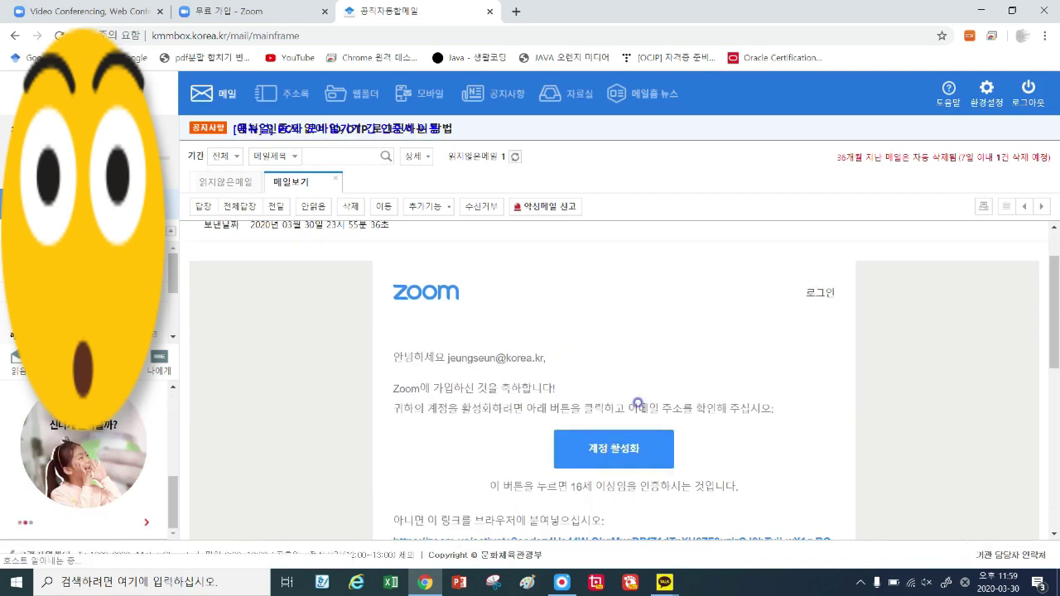
{"action": "scroll", "coordinate": [740, 442], "scroll_direction": "down", "scroll_amount": 1}
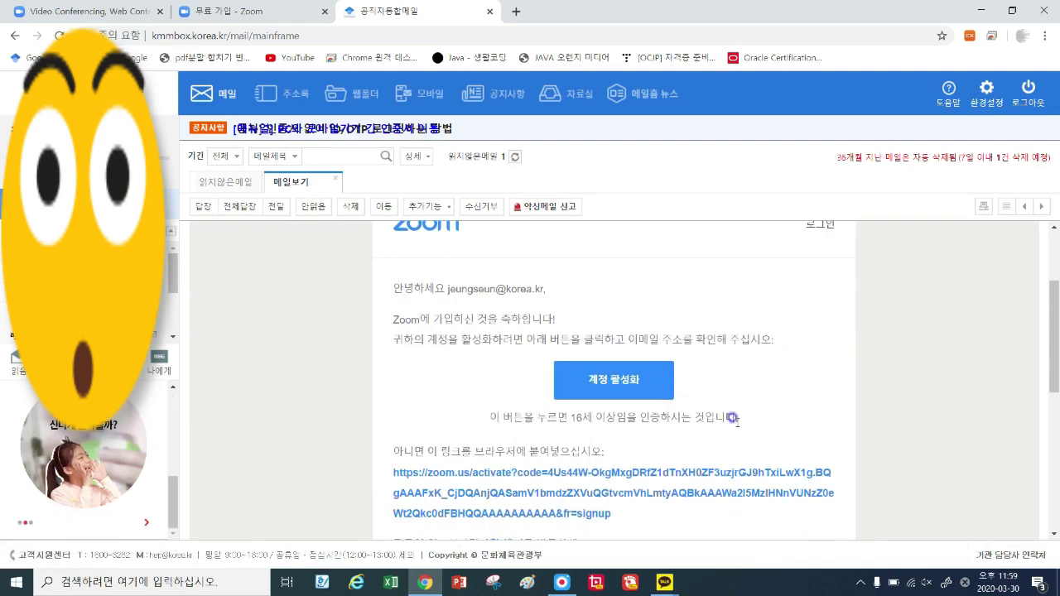
{"action": "left_click", "coordinate": [628, 385]}
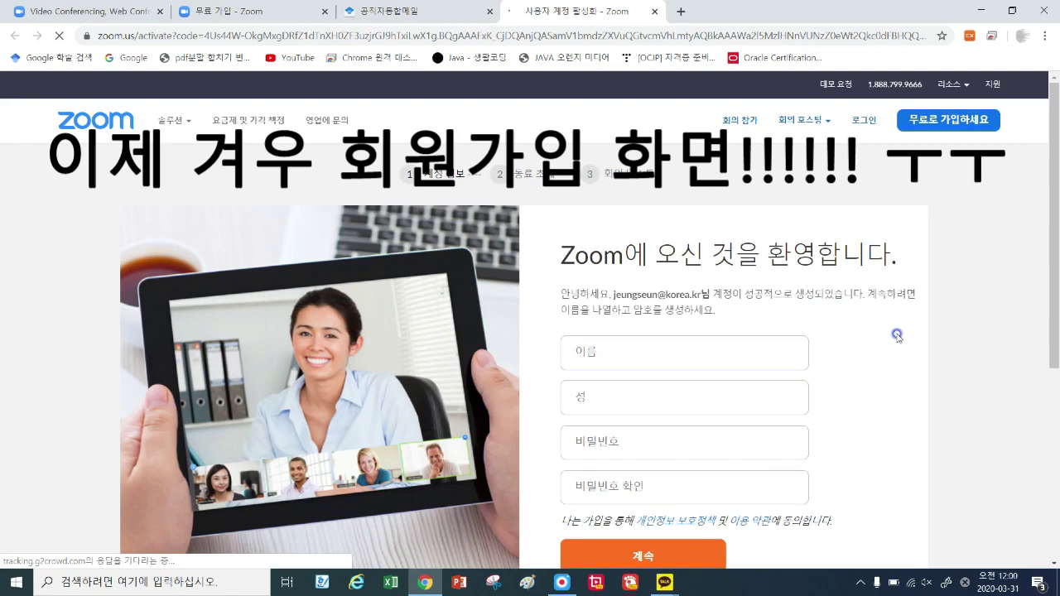
{"action": "scroll", "coordinate": [897, 335], "scroll_direction": "down", "scroll_amount": 1}
Enter the first name in 이름 and the last name in 성, then move to 비밀번호.
{"action": "left_click", "coordinate": [630, 281]}
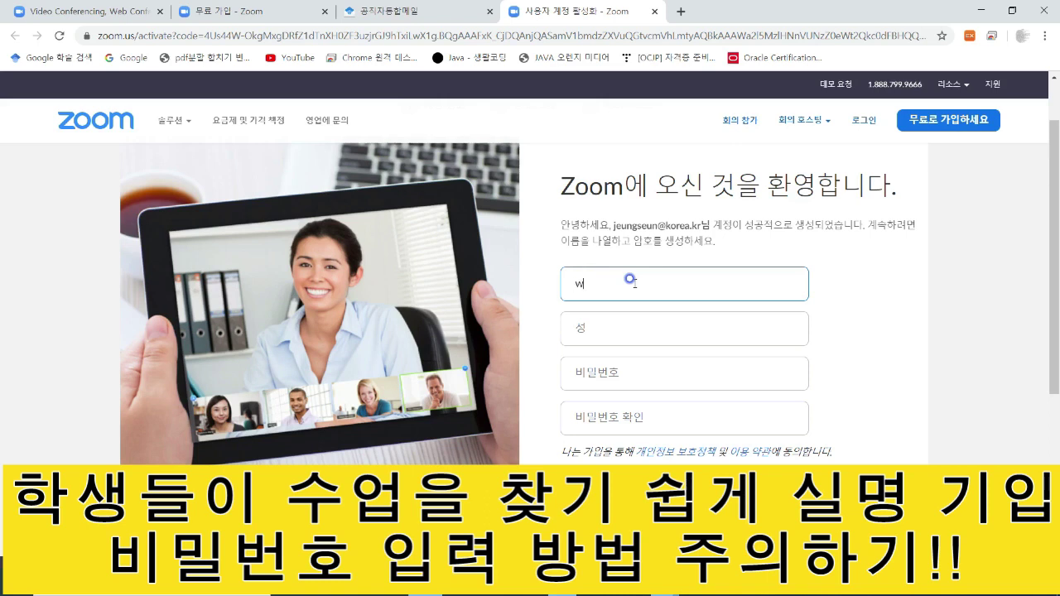
{"action": "left_click", "coordinate": [618, 319]}
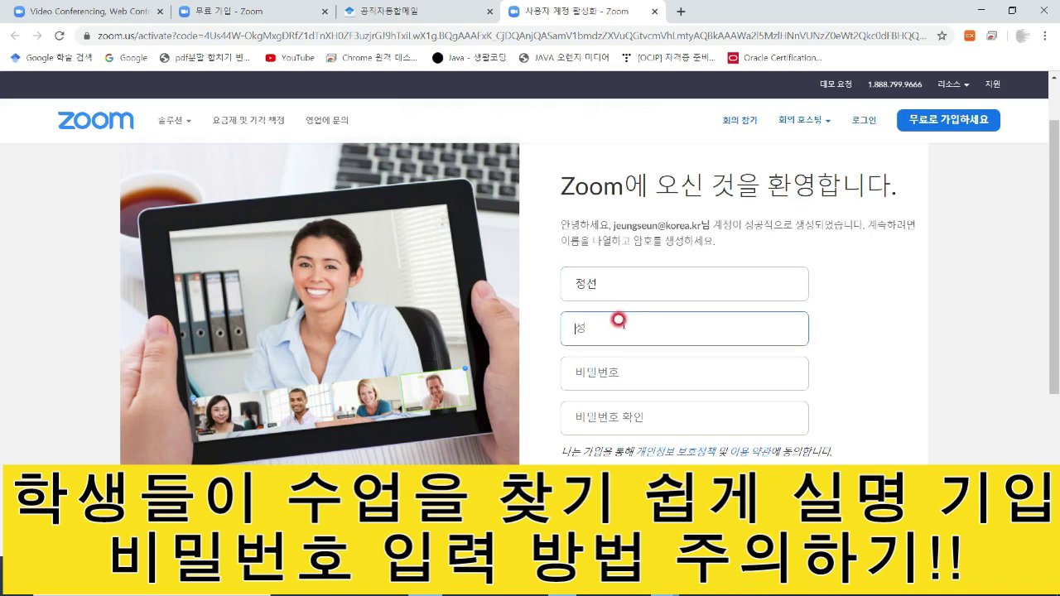
{"action": "left_click", "coordinate": [603, 373]}
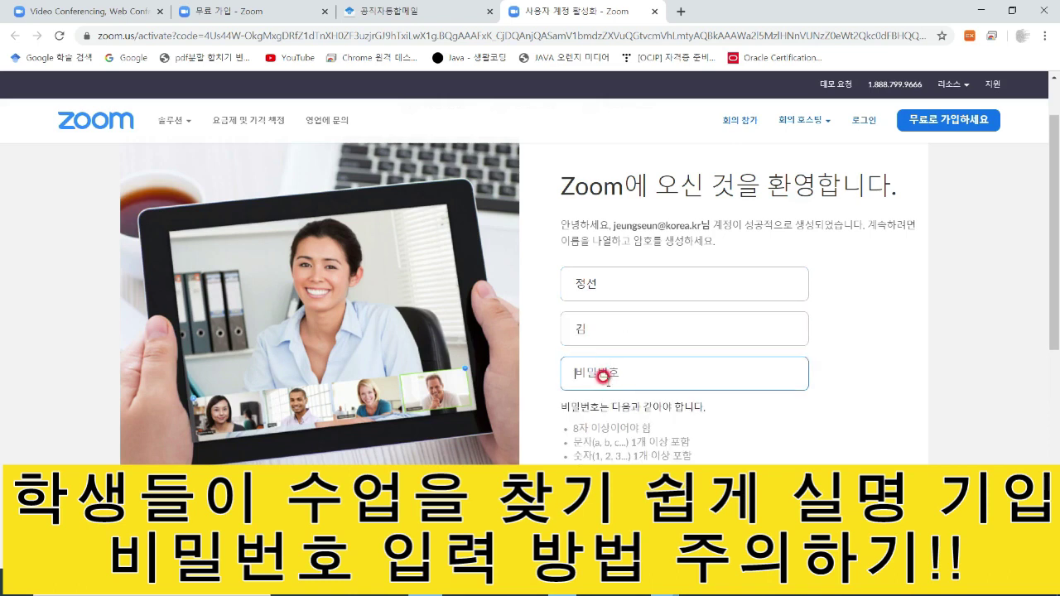
{"action": "scroll", "coordinate": [853, 385], "scroll_direction": "down", "scroll_amount": 1}
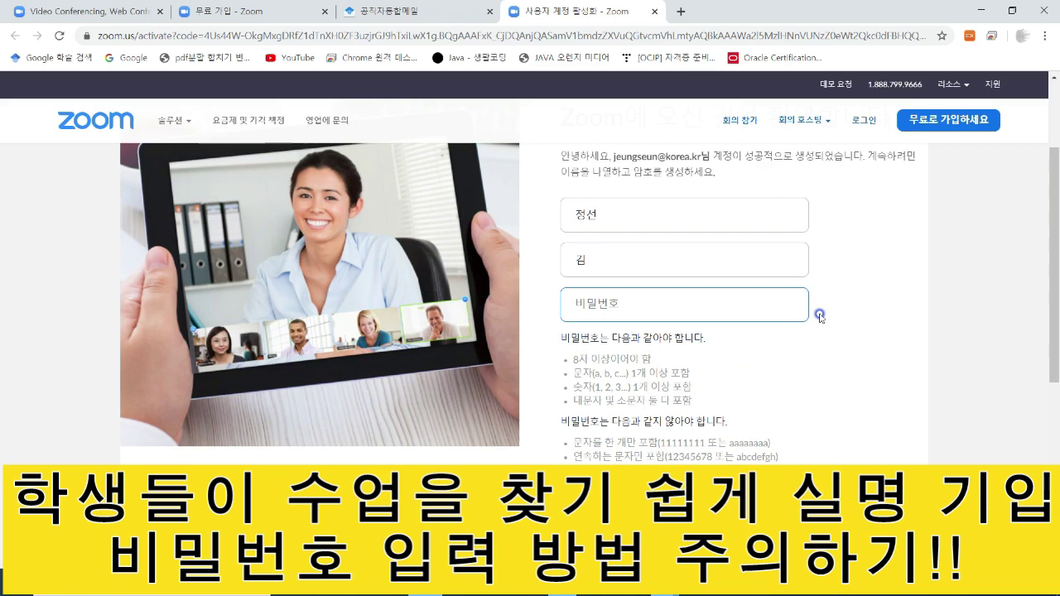
Type the password, pointing out the 8-character and upper/lowercase rules.
{"action": "type", "text": "••••"}
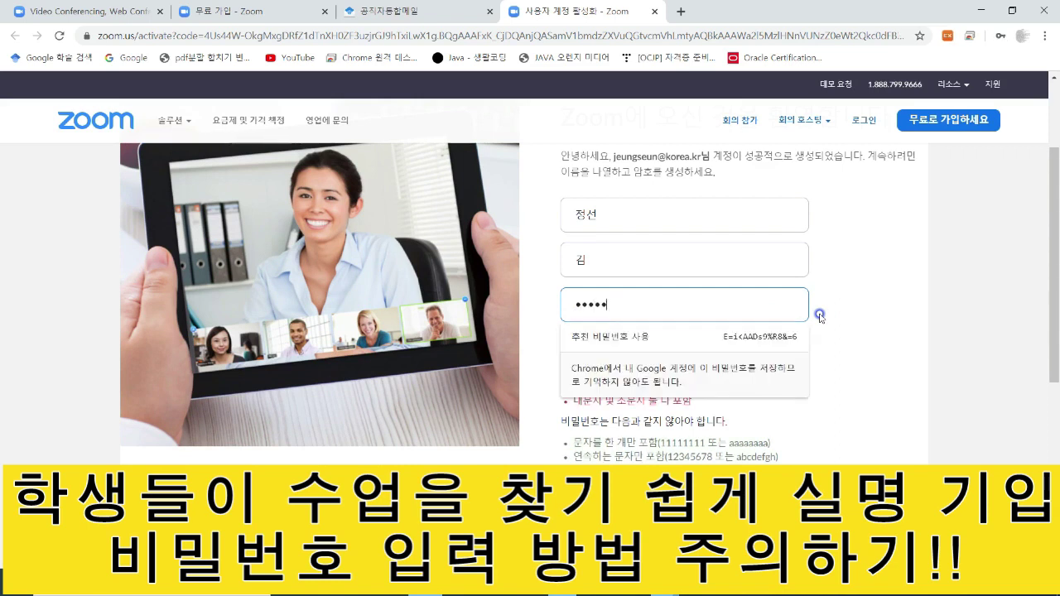
{"action": "type", "text": "••"}
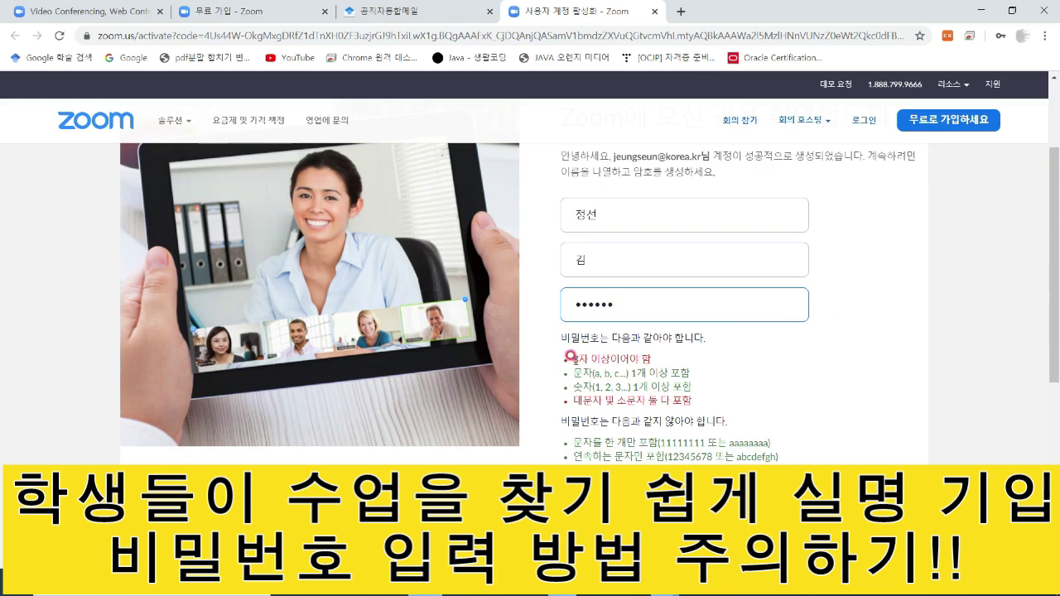
{"action": "left_click_drag", "start_coordinate": [577, 355], "coordinate": [652, 361]}
{"action": "left_click", "coordinate": [596, 396]}
{"action": "left_click_drag", "start_coordinate": [578, 397], "coordinate": [694, 400]}
{"action": "left_click", "coordinate": [694, 400]}
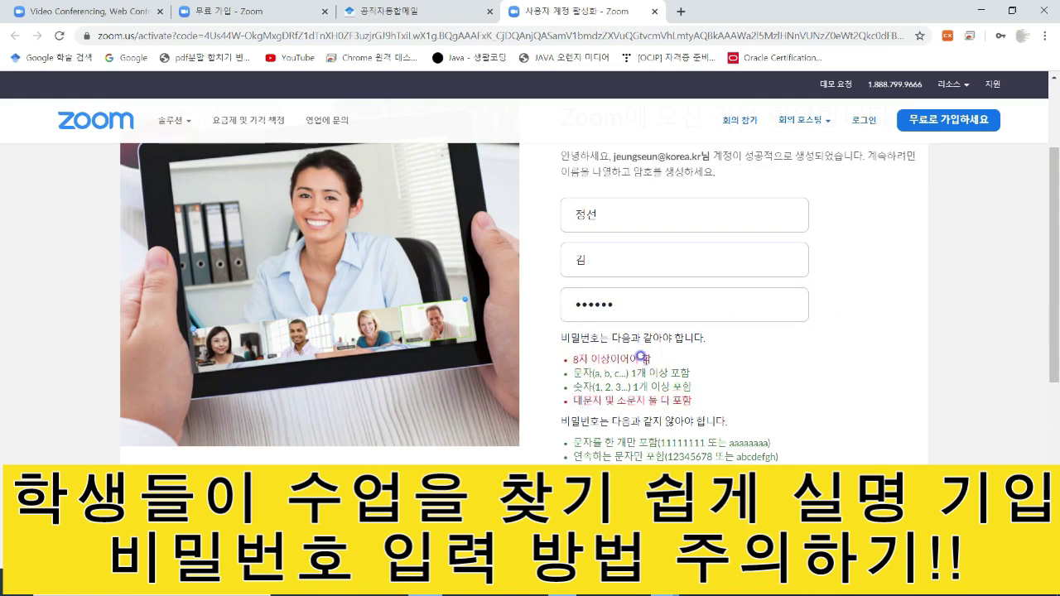
{"action": "left_click", "coordinate": [627, 305]}
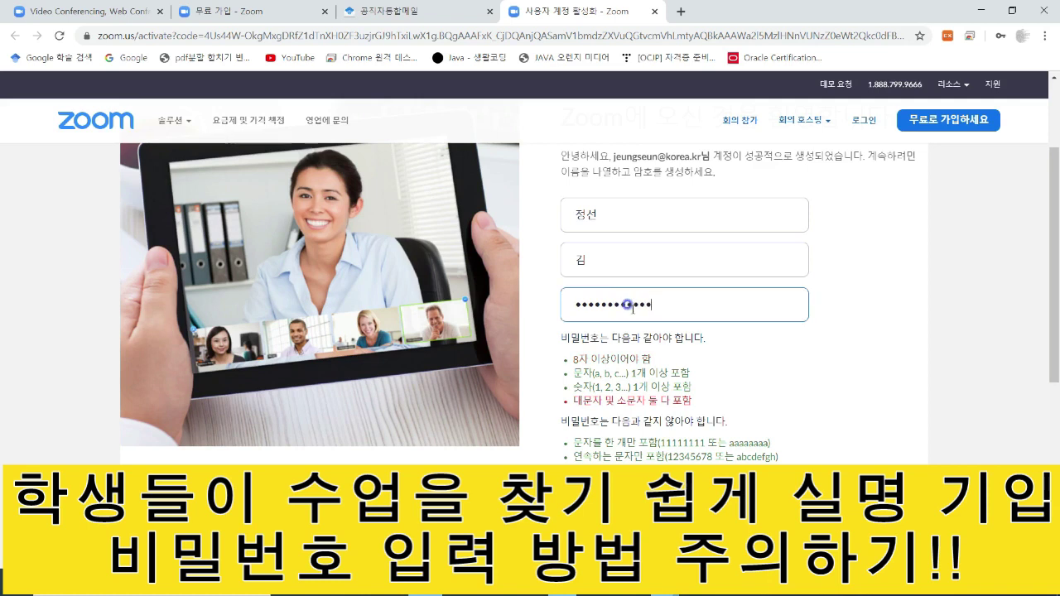
{"action": "scroll", "coordinate": [630, 334], "scroll_direction": "down", "scroll_amount": 1}
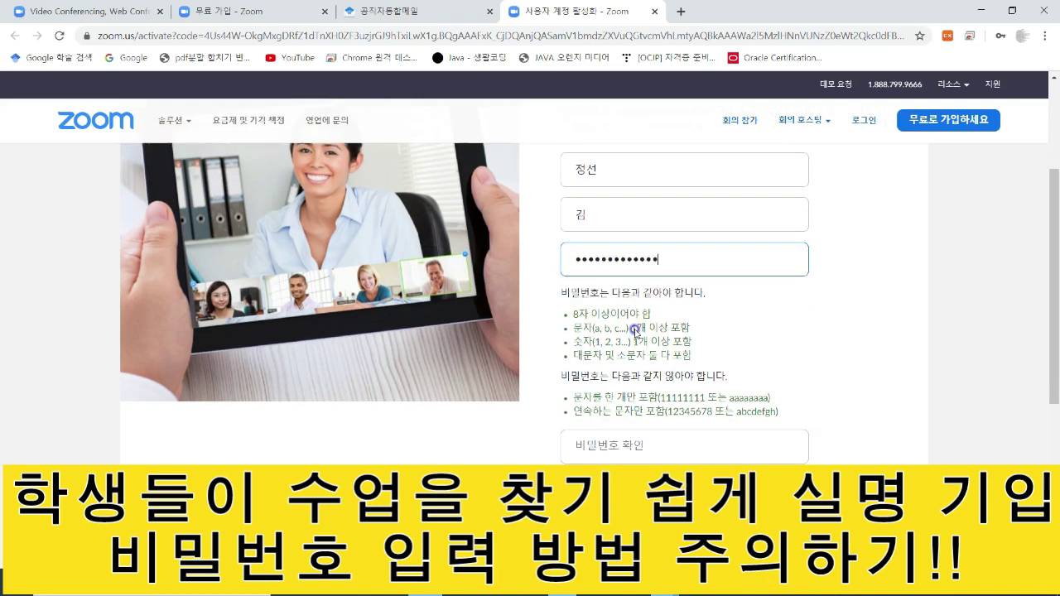
Copy the entered password and paste it into the 비밀번호 확인 field.
{"action": "left_click_drag", "start_coordinate": [666, 239], "coordinate": [563, 235]}
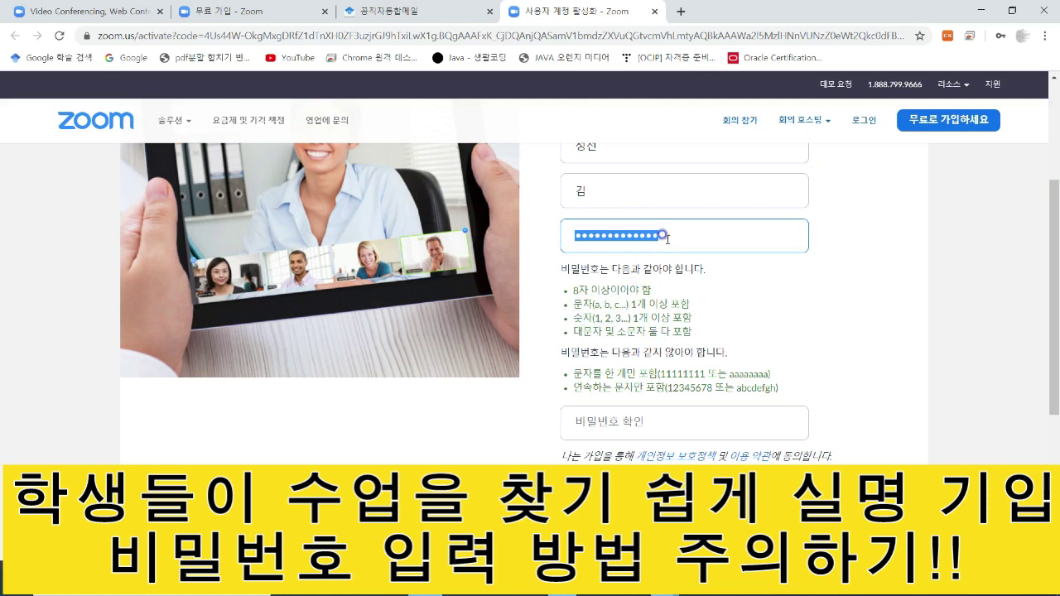
{"action": "mouse_move", "coordinate": [663, 235]}
{"action": "left_mouse_down"}
{"action": "mouse_move", "coordinate": [571, 231]}
{"action": "mouse_move", "coordinate": [568, 240]}
{"action": "left_mouse_up"}
{"action": "left_click", "coordinate": [635, 424]}
{"action": "key", "text": "ctrl+v"}
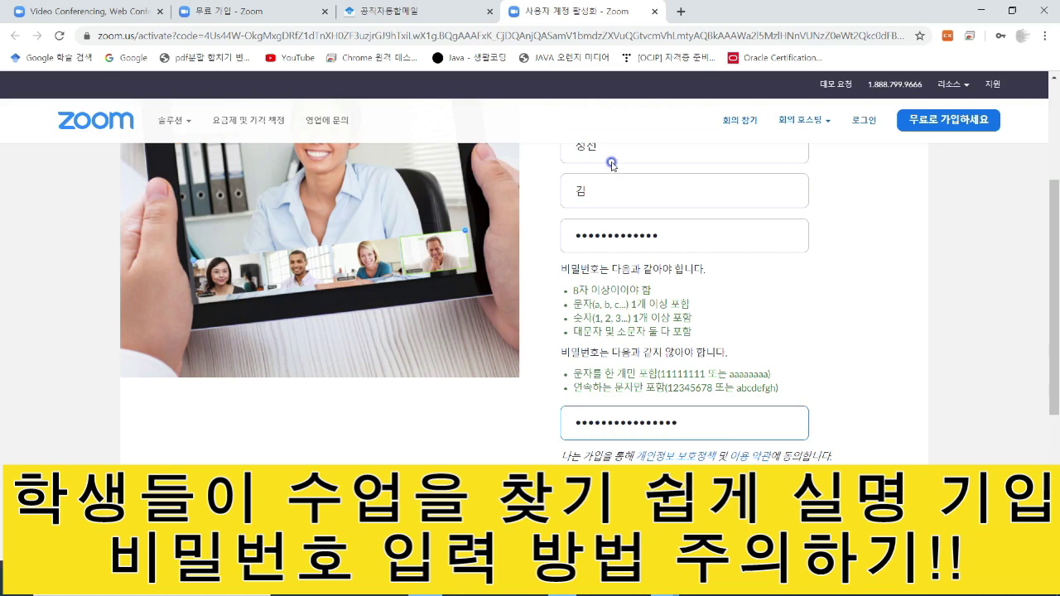
{"action": "scroll", "coordinate": [605, 172], "scroll_direction": "up", "scroll_amount": 2}
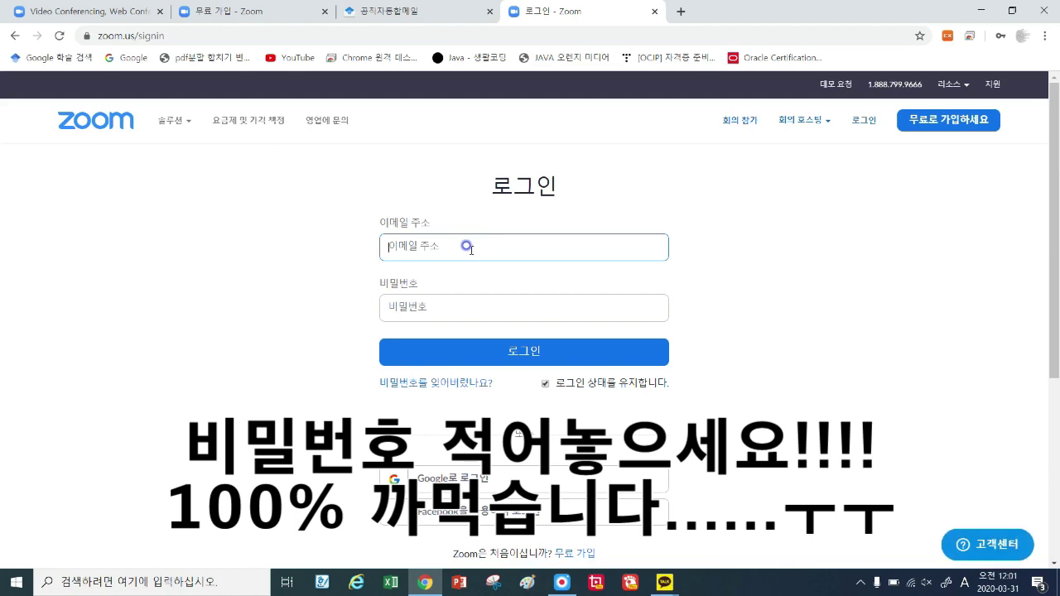
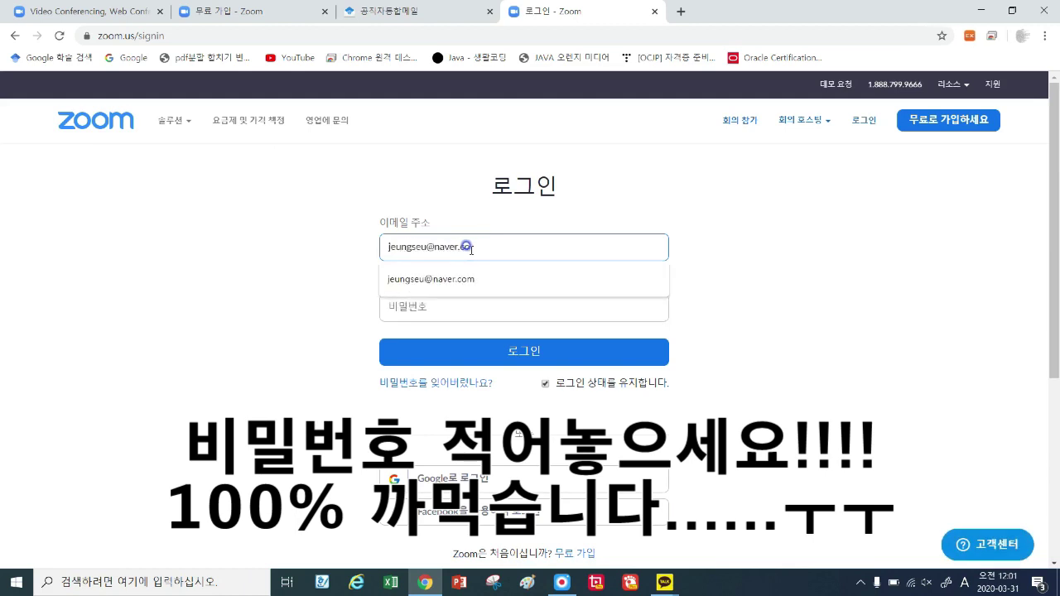
{"action": "key", "text": "Tab"}
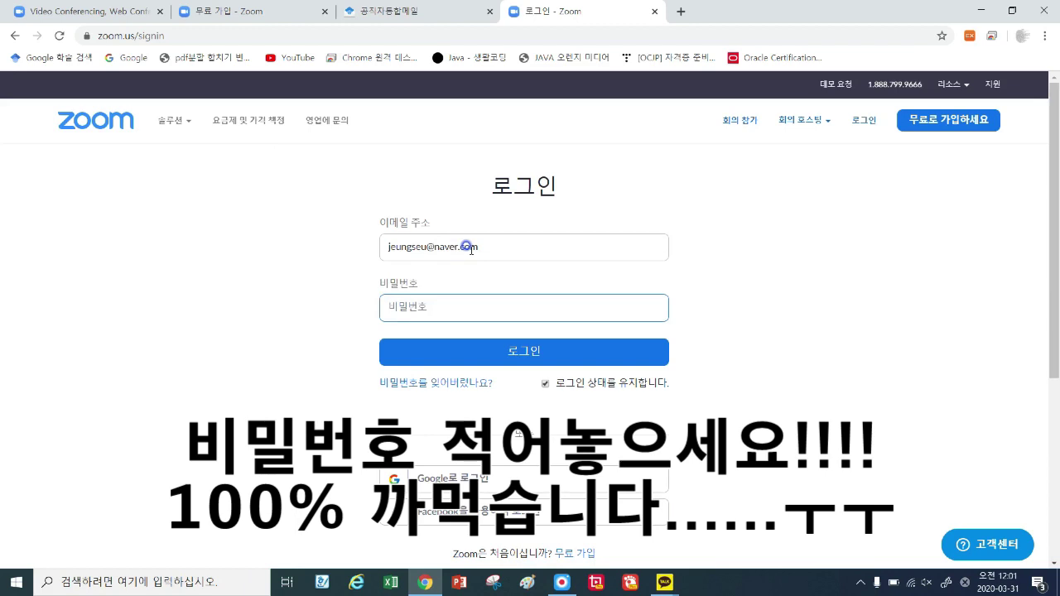
{"action": "type", "text": "***"}
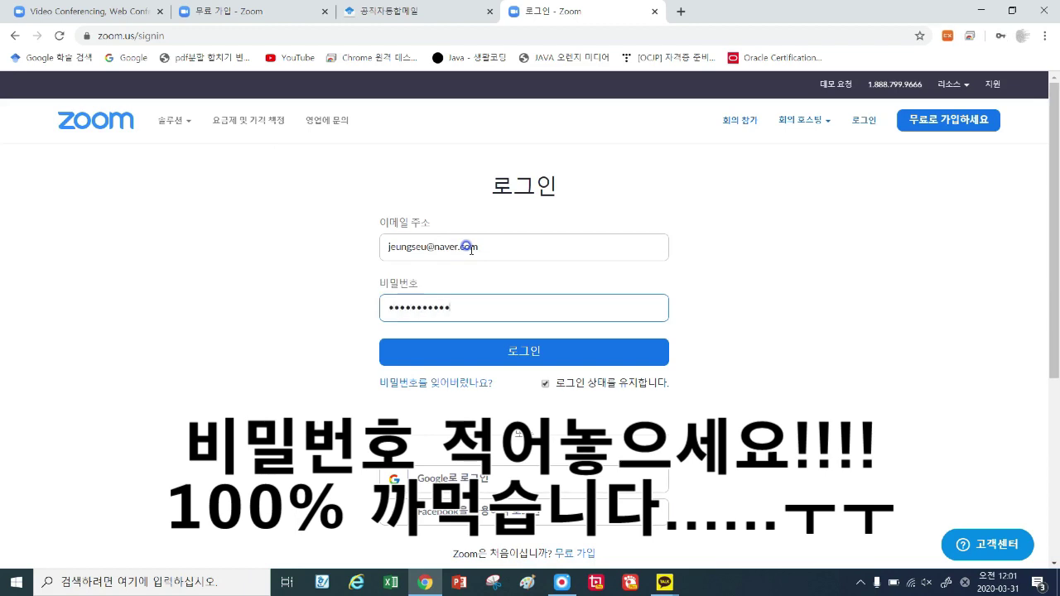
{"action": "left_click", "coordinate": [529, 351]}
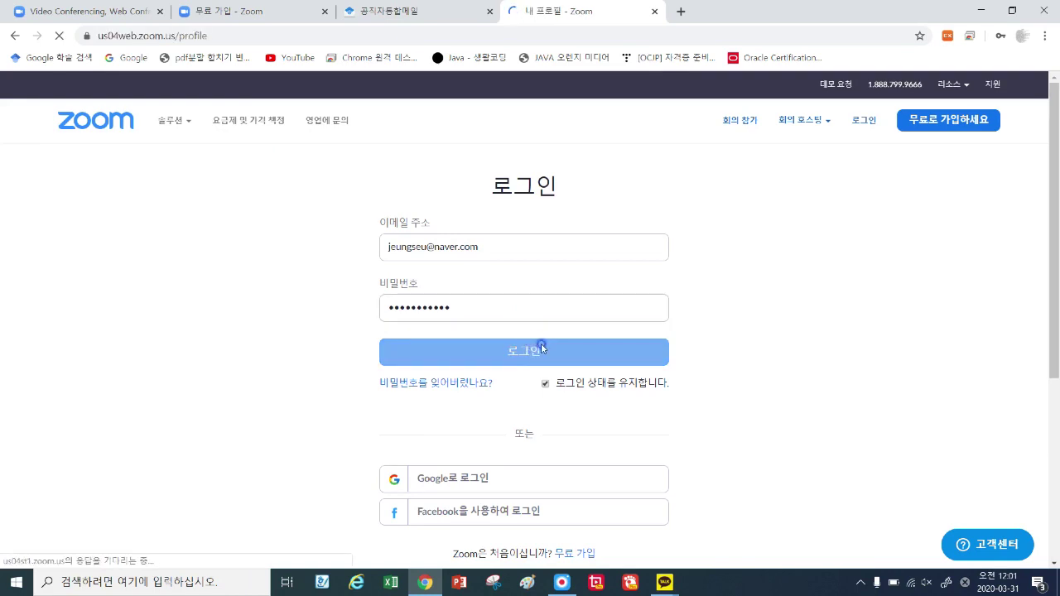
{"action": "left_click", "coordinate": [489, 11]}
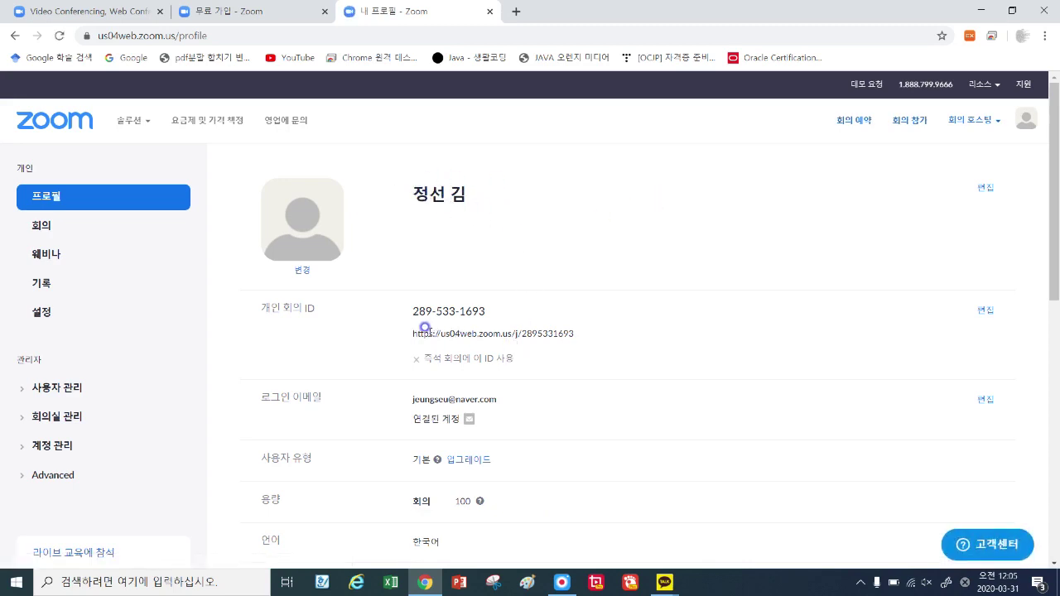
Go to 회의 in the sidebar and list previous meetings, showing 내 회의.
{"action": "left_click_drag", "start_coordinate": [603, 334], "coordinate": [405, 335]}
{"action": "left_click", "coordinate": [587, 369]}
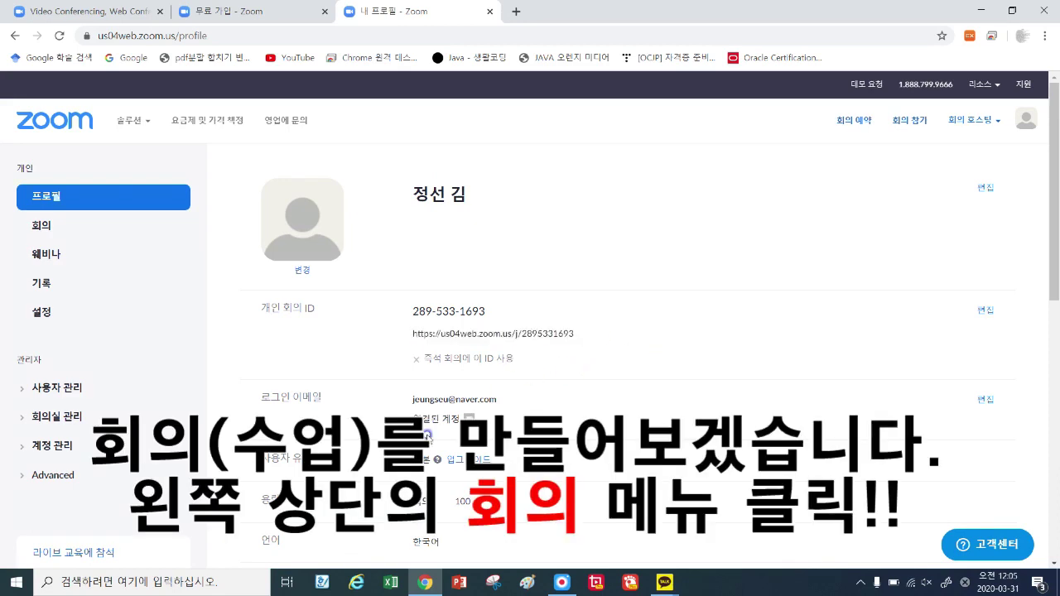
{"action": "left_click", "coordinate": [37, 231]}
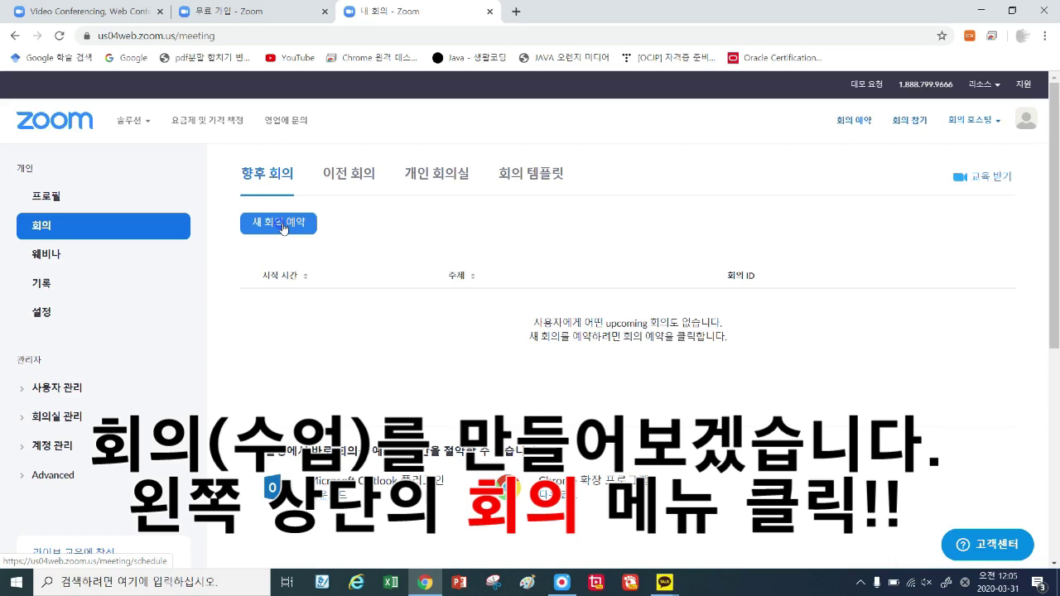
{"action": "left_click", "coordinate": [344, 189]}
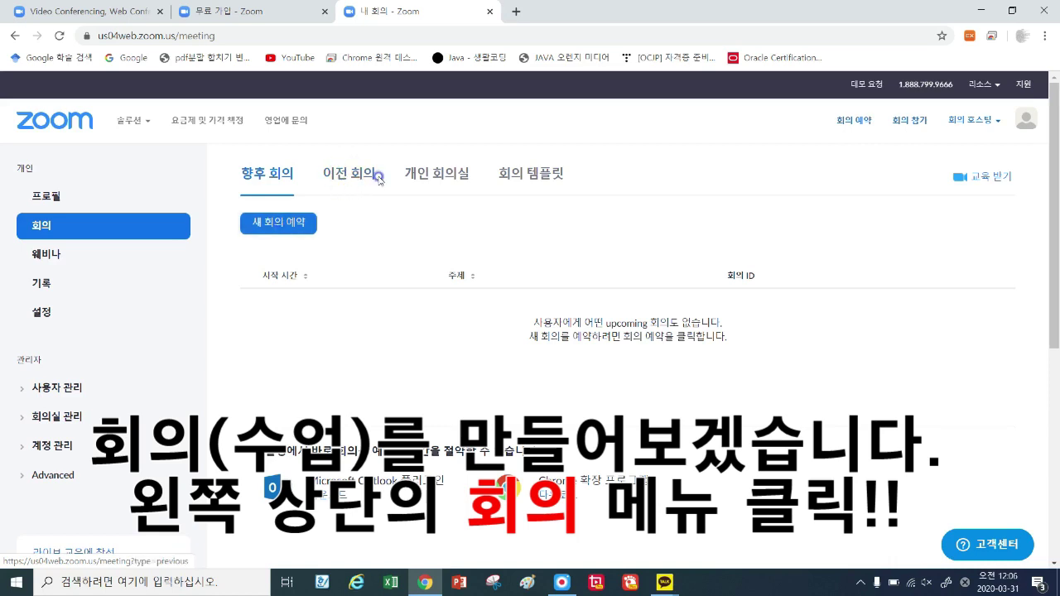
{"action": "left_click", "coordinate": [341, 173]}
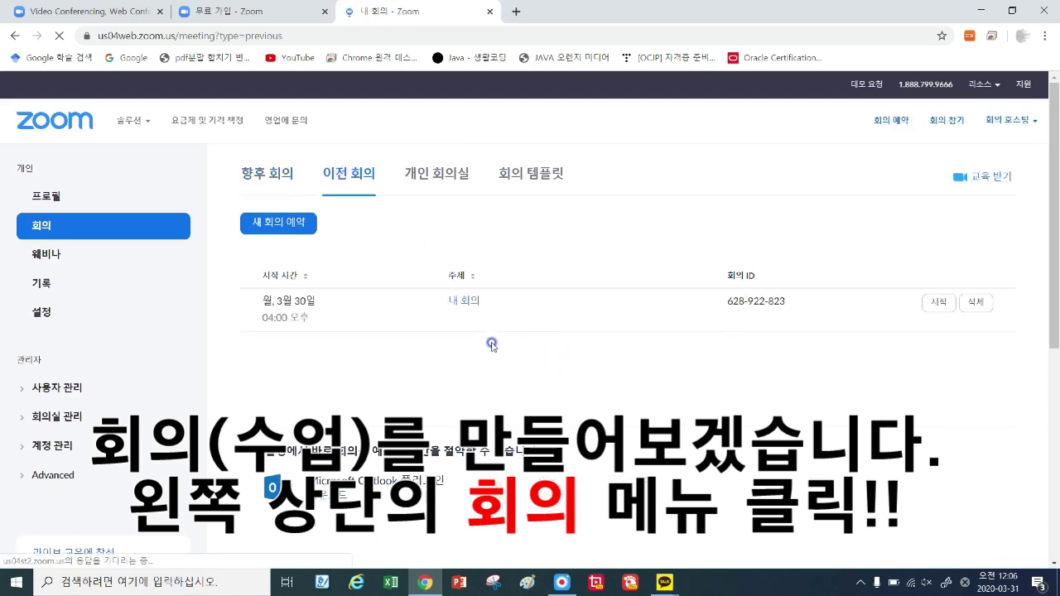
Start a new meeting with topic 자료 구조 and description 3월 31일 자료구조 2교시.
{"action": "left_click", "coordinate": [270, 225]}
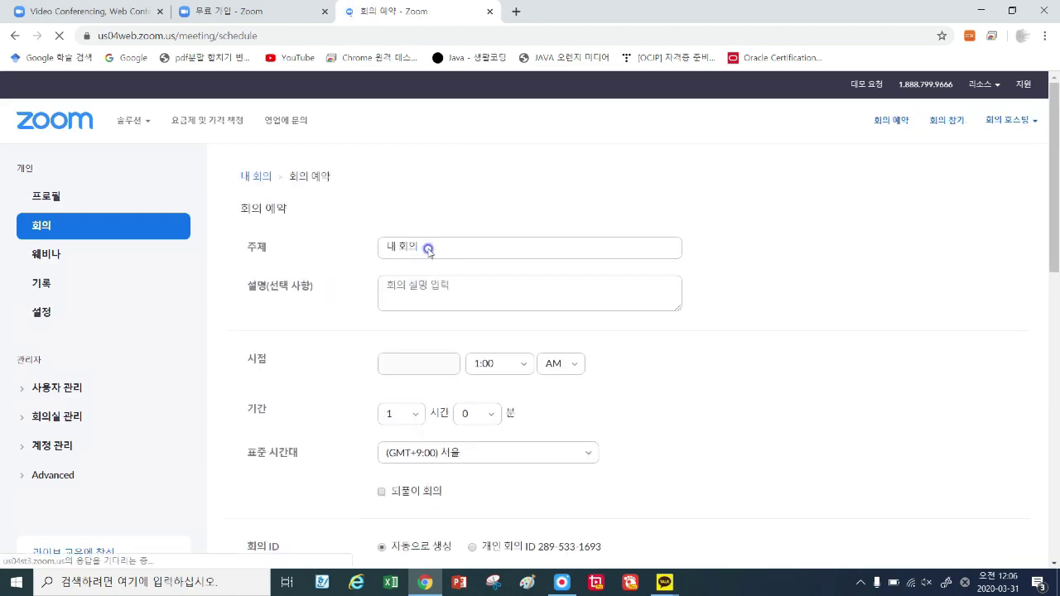
{"action": "left_click_drag", "start_coordinate": [381, 247], "coordinate": [468, 275]}
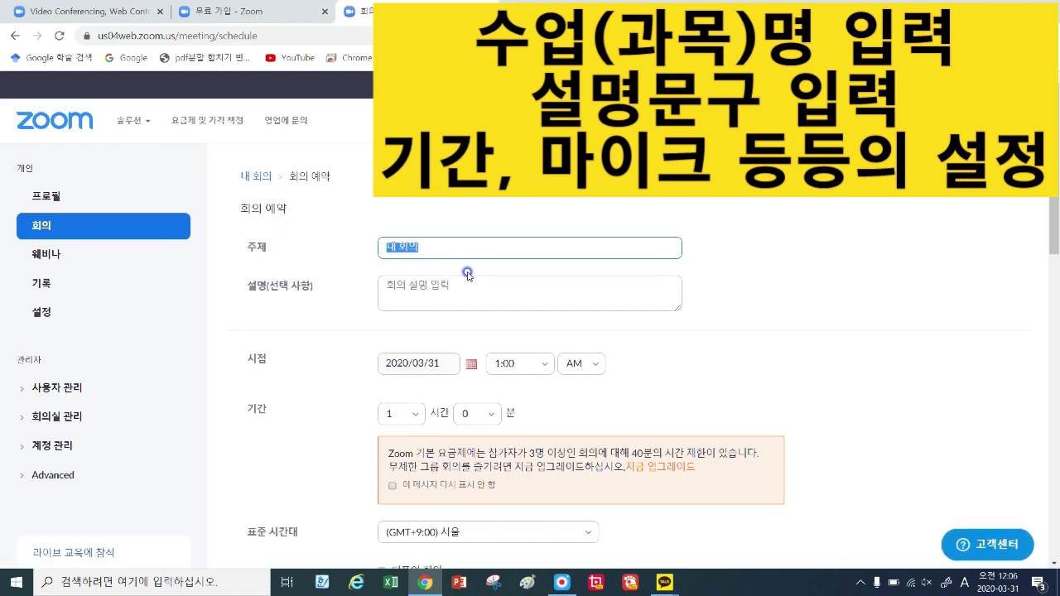
{"action": "type", "text": "wkf"}
{"action": "left_click", "coordinate": [435, 287]}
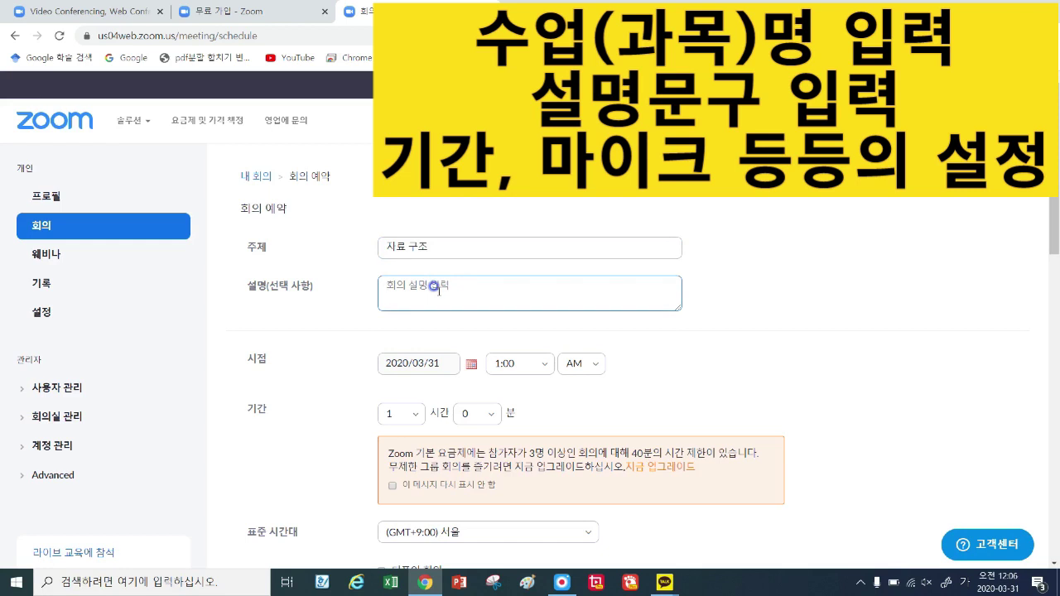
{"action": "type", "text": "3월 31일 자료구조 2교시"}
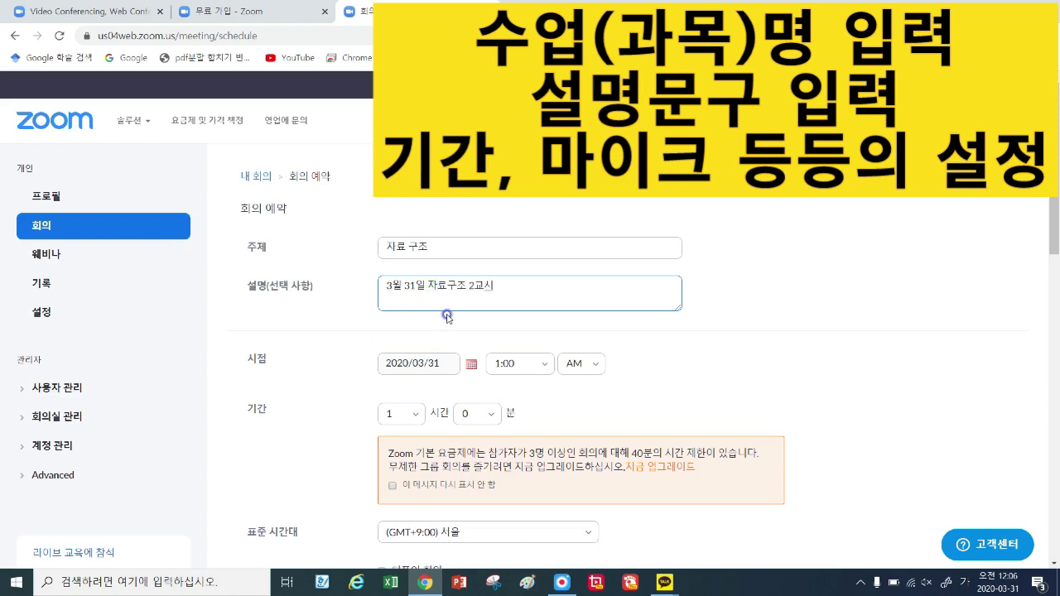
Set the meeting's start time to 12:00 on 2020/03/31.
{"action": "left_click", "coordinate": [548, 369]}
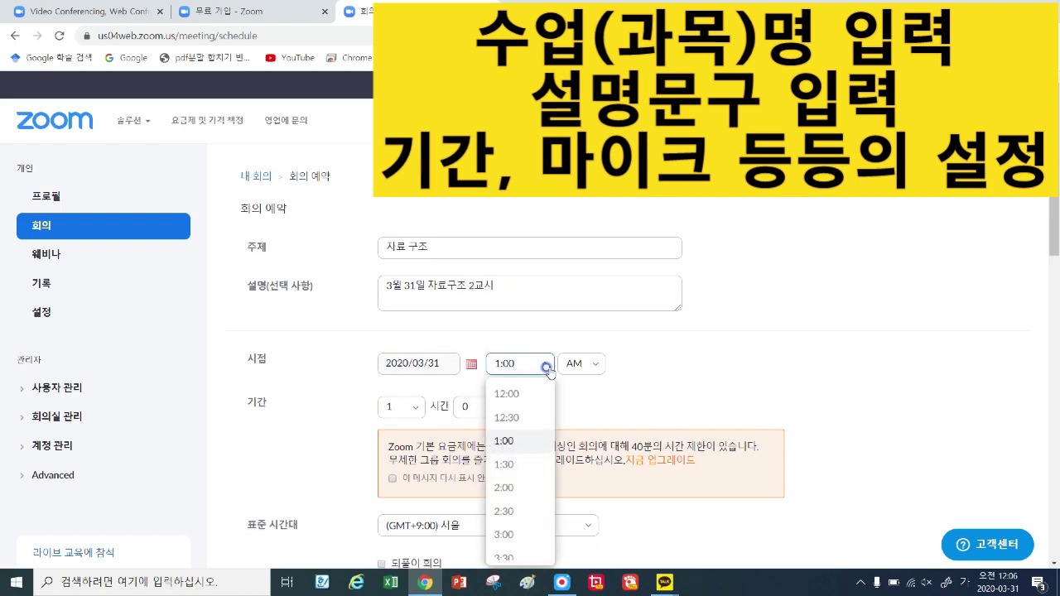
{"action": "left_click", "coordinate": [518, 400]}
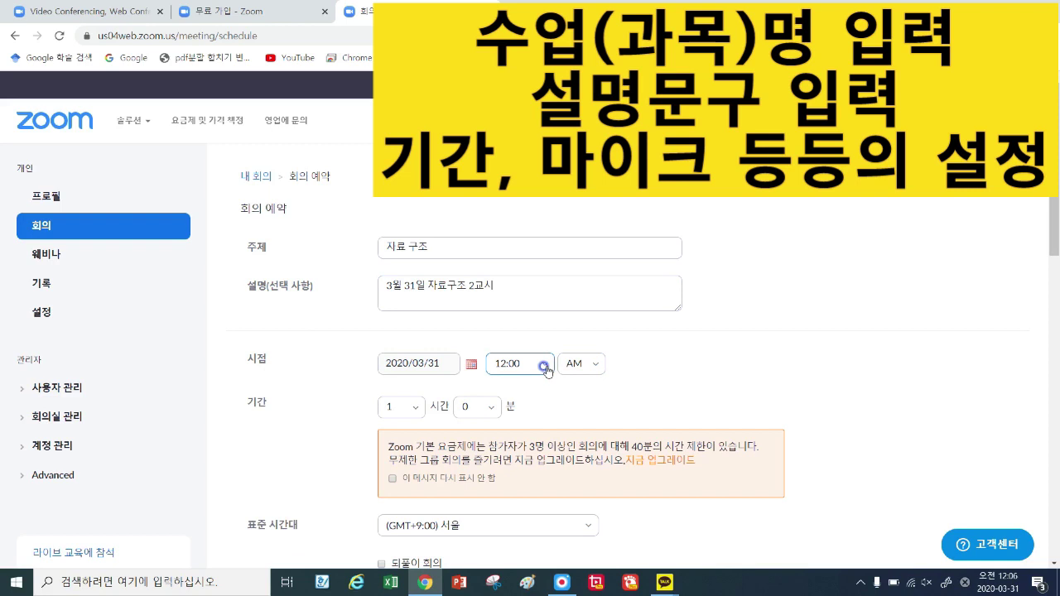
{"action": "left_click", "coordinate": [547, 369]}
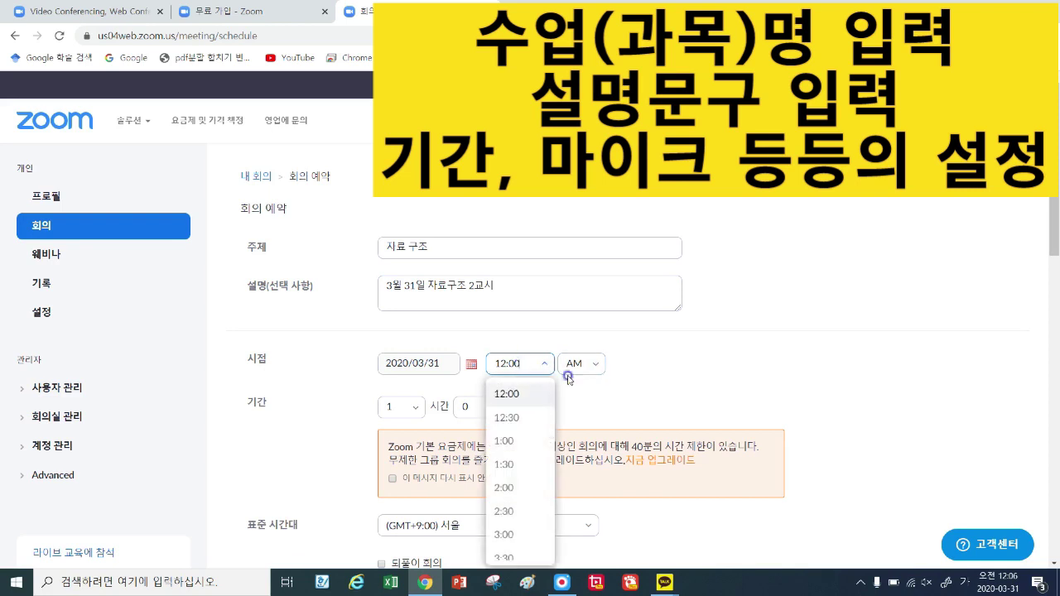
{"action": "scroll", "coordinate": [535, 421], "scroll_direction": "down", "scroll_amount": 3}
{"action": "scroll", "coordinate": [657, 397], "scroll_direction": "down", "scroll_amount": 3}
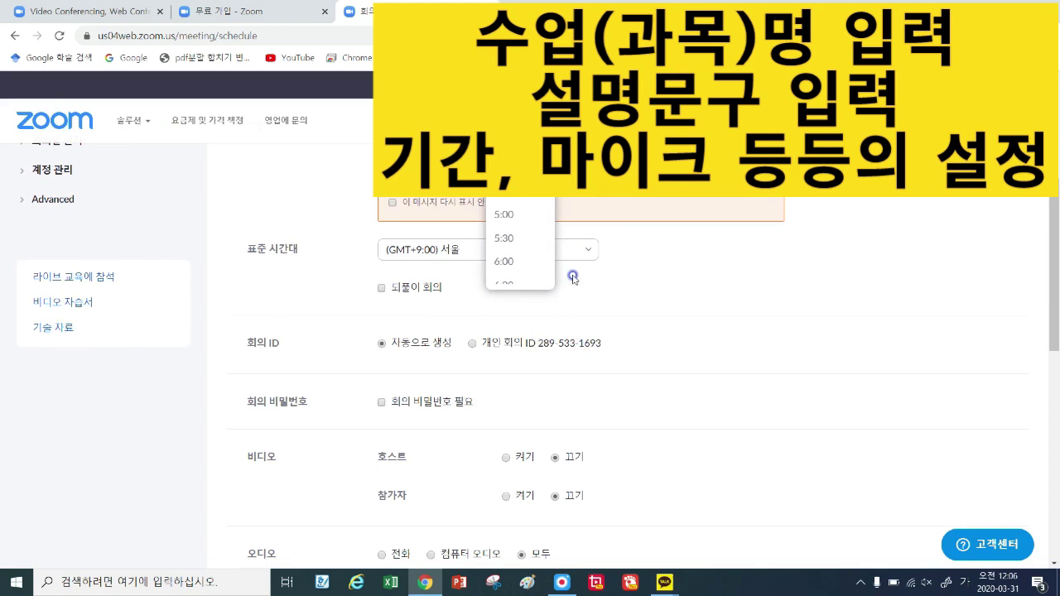
{"action": "scroll", "coordinate": [525, 239], "scroll_direction": "down", "scroll_amount": 3}
{"action": "scroll", "coordinate": [529, 244], "scroll_direction": "down", "scroll_amount": 4}
{"action": "scroll", "coordinate": [530, 265], "scroll_direction": "up", "scroll_amount": 7}
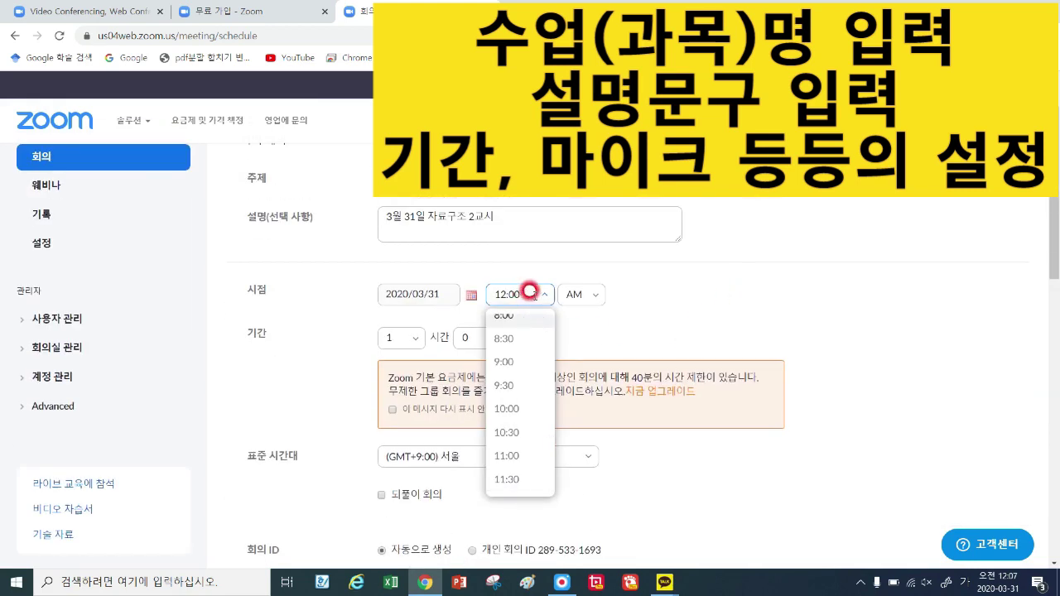
{"action": "left_click", "coordinate": [634, 304]}
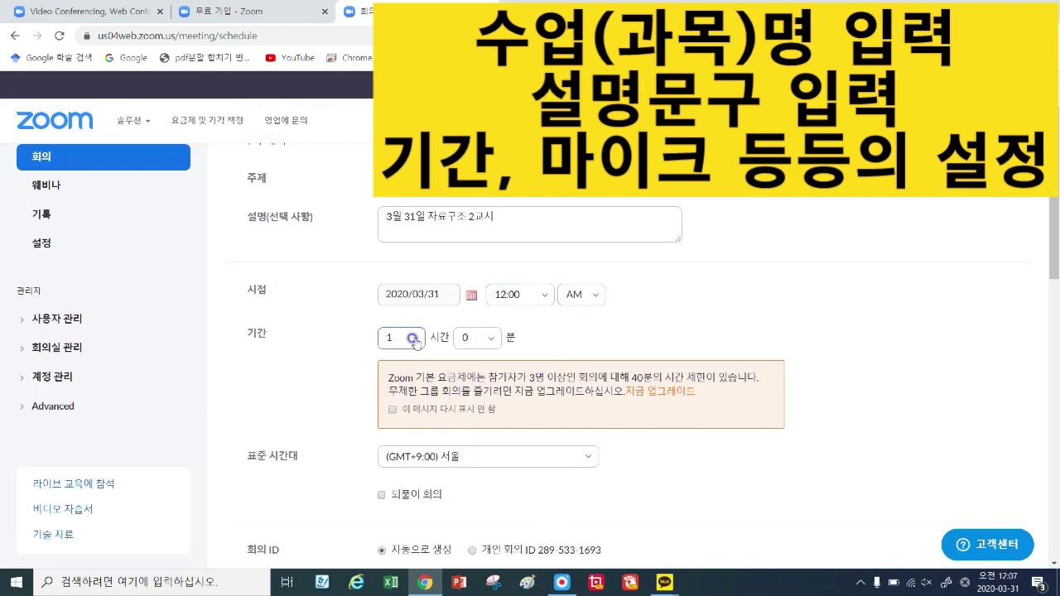
Review the remaining video and audio options and save the meeting.
{"action": "left_click", "coordinate": [391, 410]}
{"action": "left_click_drag", "start_coordinate": [727, 376], "coordinate": [607, 377]}
{"action": "scroll", "coordinate": [443, 391], "scroll_direction": "down", "scroll_amount": 2}
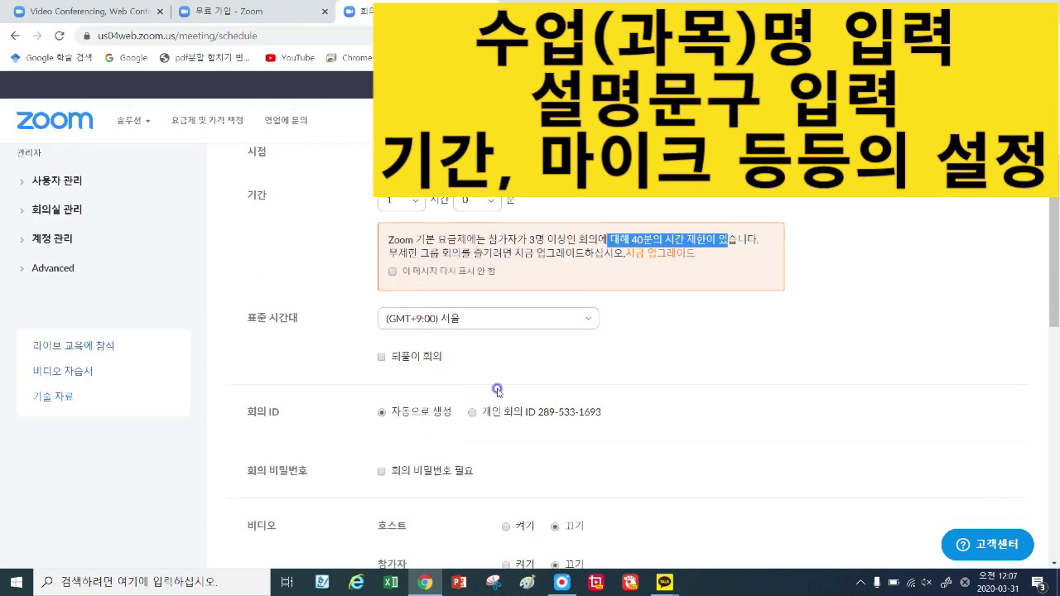
{"action": "left_click", "coordinate": [657, 342]}
{"action": "scroll", "coordinate": [460, 363], "scroll_direction": "down", "scroll_amount": 2}
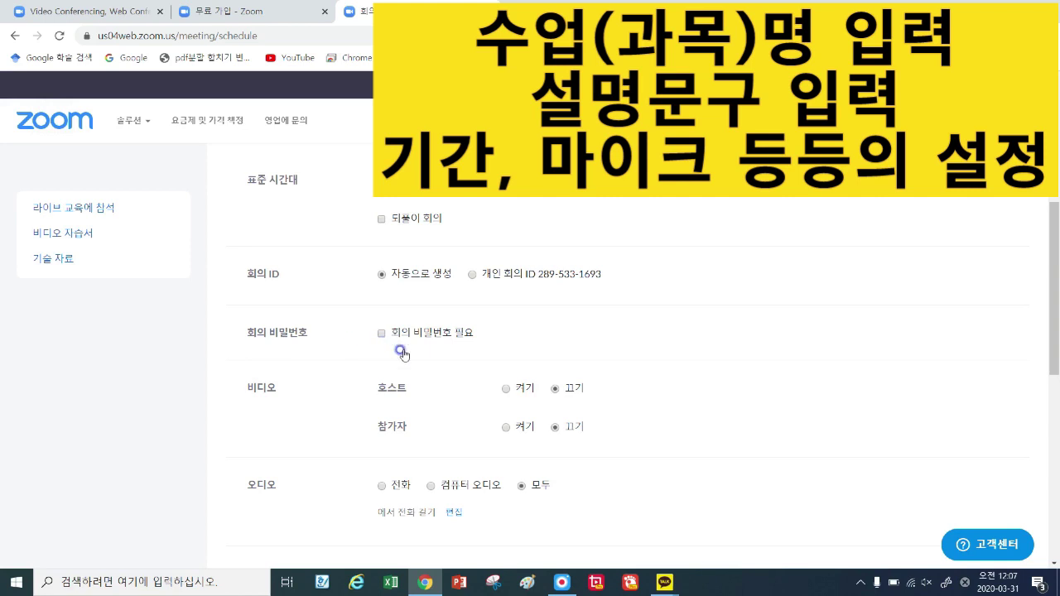
{"action": "scroll", "coordinate": [480, 367], "scroll_direction": "down", "scroll_amount": 2}
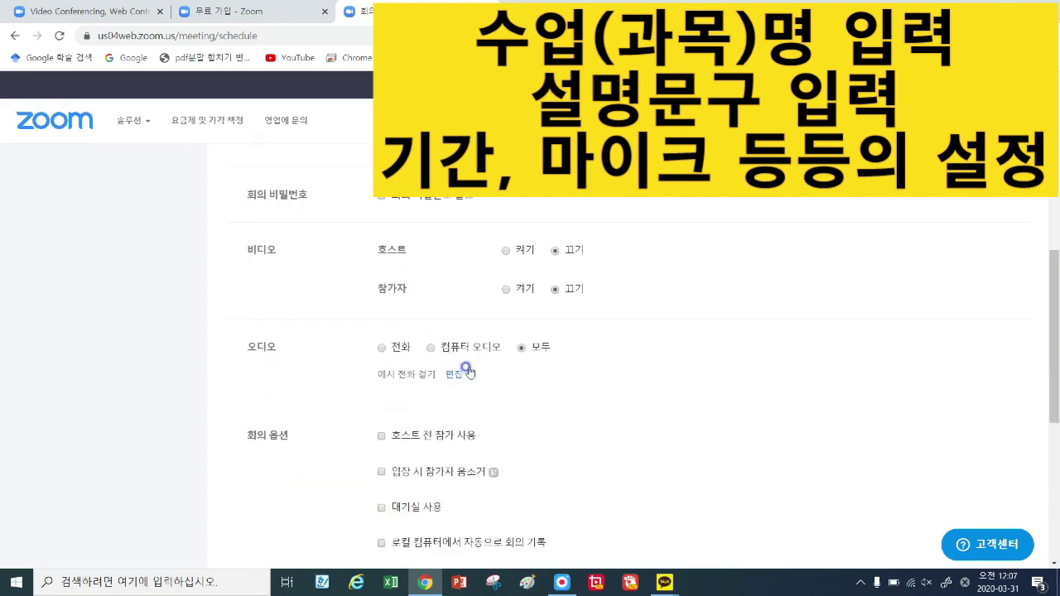
{"action": "scroll", "coordinate": [501, 356], "scroll_direction": "down", "scroll_amount": 2}
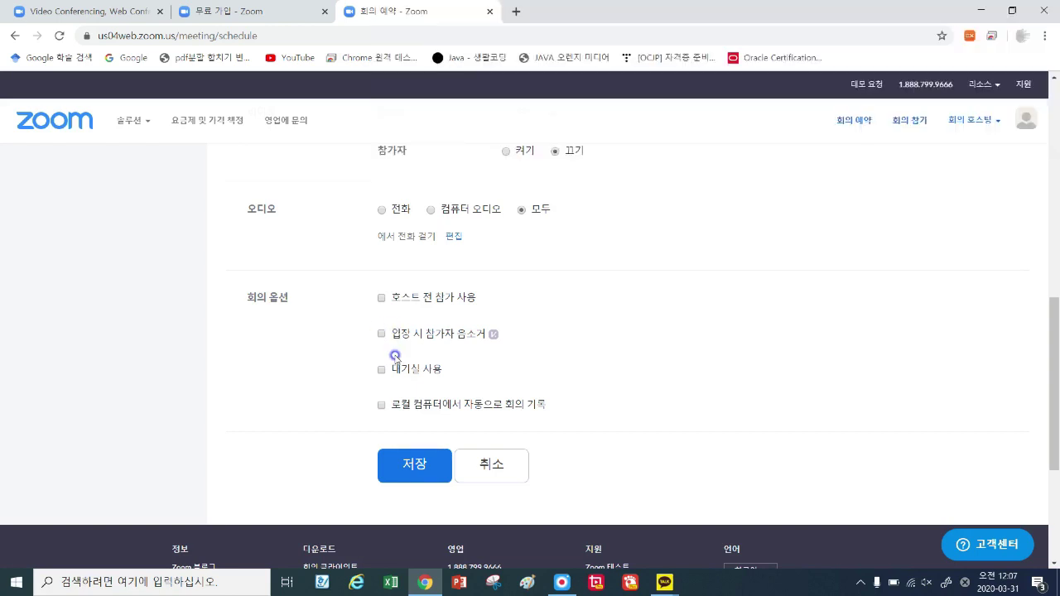
{"action": "left_click", "coordinate": [418, 467]}
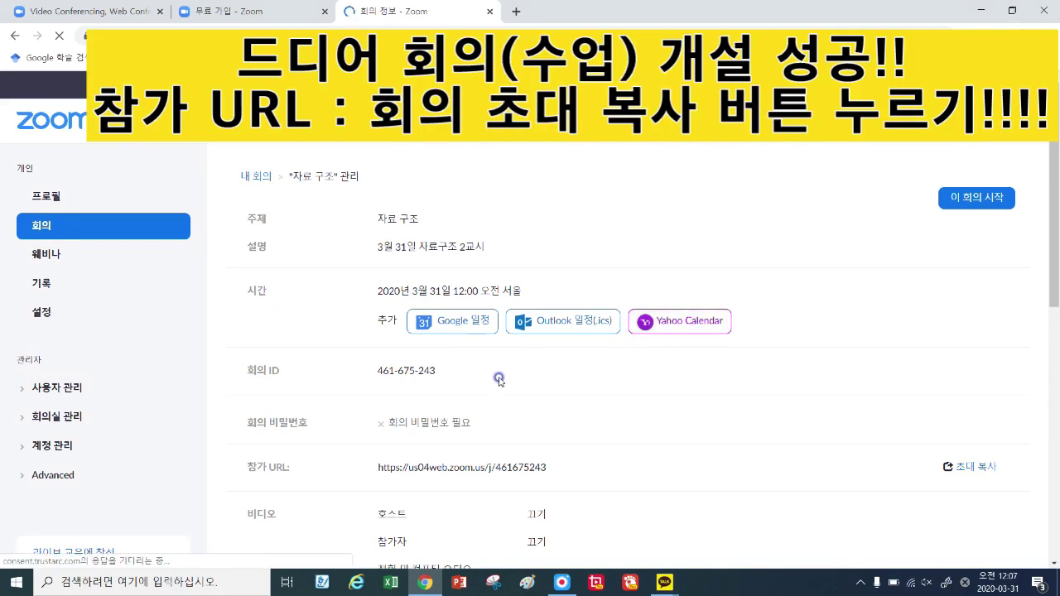
Scroll the 자료 구조 details page and highlight its 참가 URL.
{"action": "scroll", "coordinate": [486, 403], "scroll_direction": "down", "scroll_amount": 1}
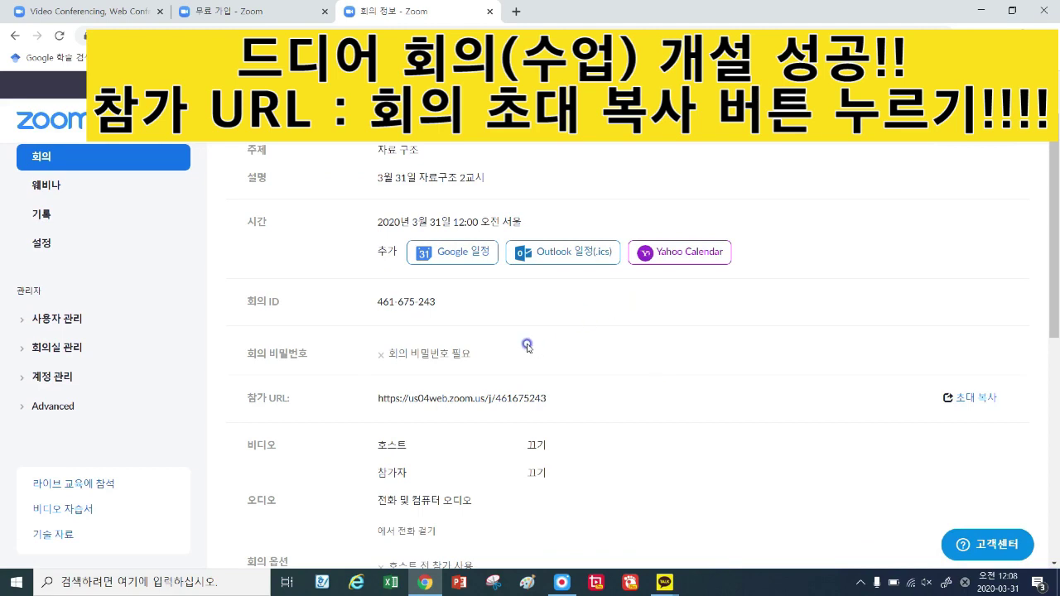
{"action": "scroll", "coordinate": [527, 346], "scroll_direction": "up", "scroll_amount": 1}
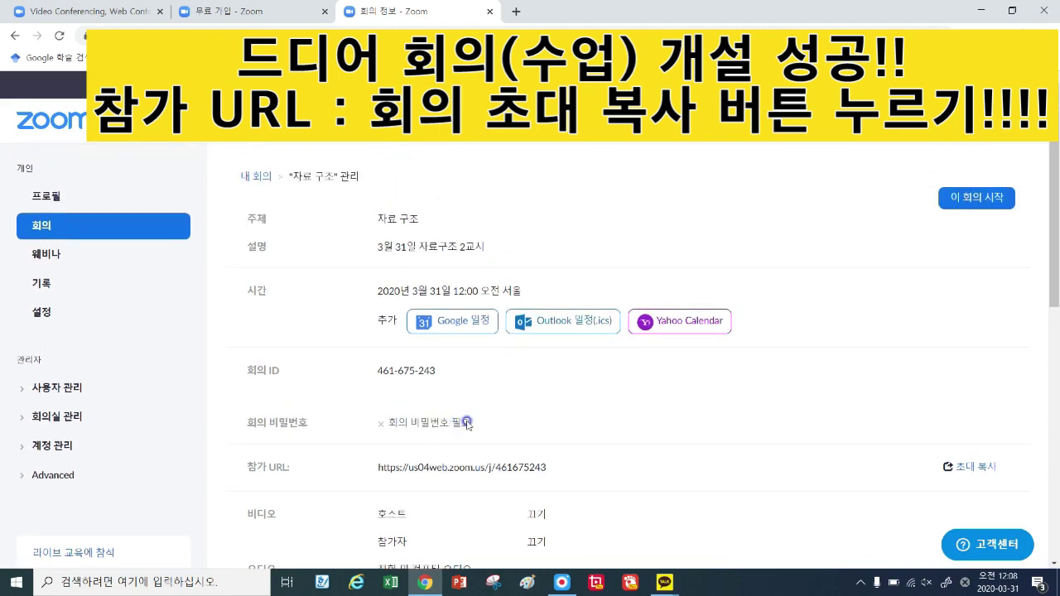
{"action": "scroll", "coordinate": [476, 430], "scroll_direction": "down", "scroll_amount": 2}
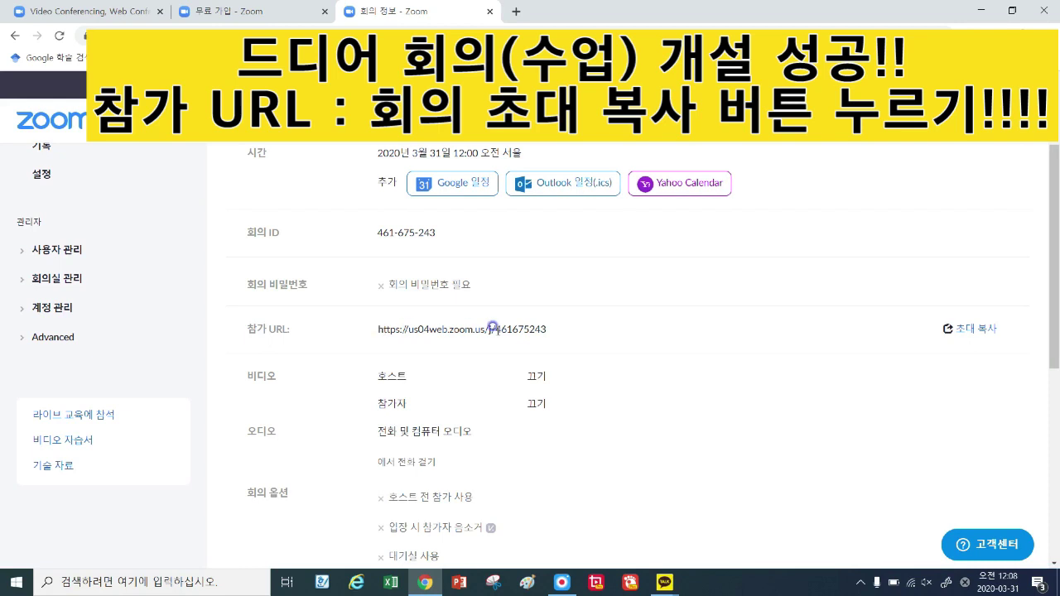
{"action": "left_click_drag", "start_coordinate": [378, 329], "coordinate": [549, 330]}
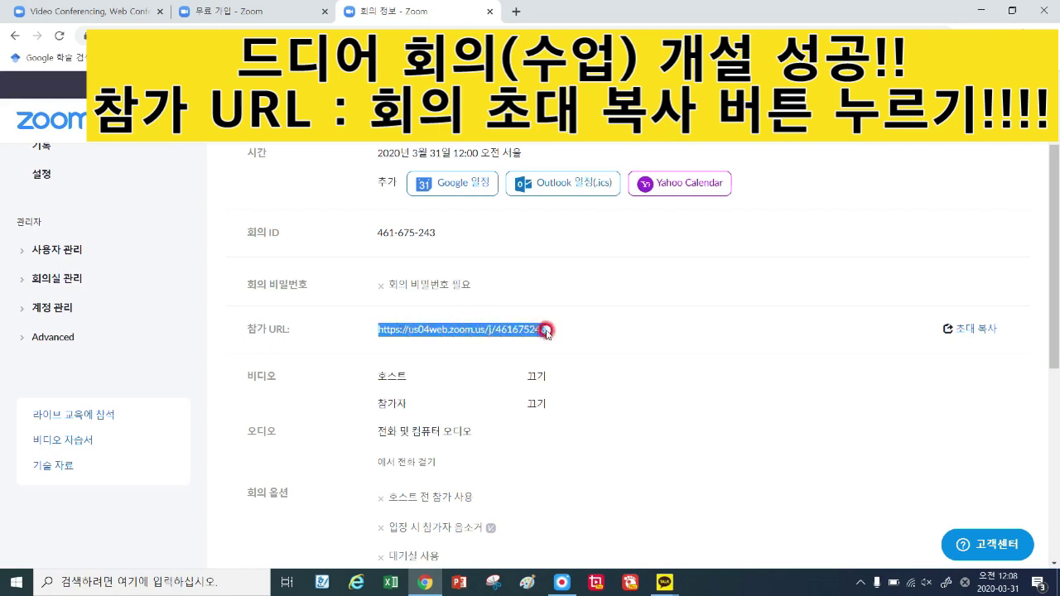
{"action": "left_click", "coordinate": [549, 329]}
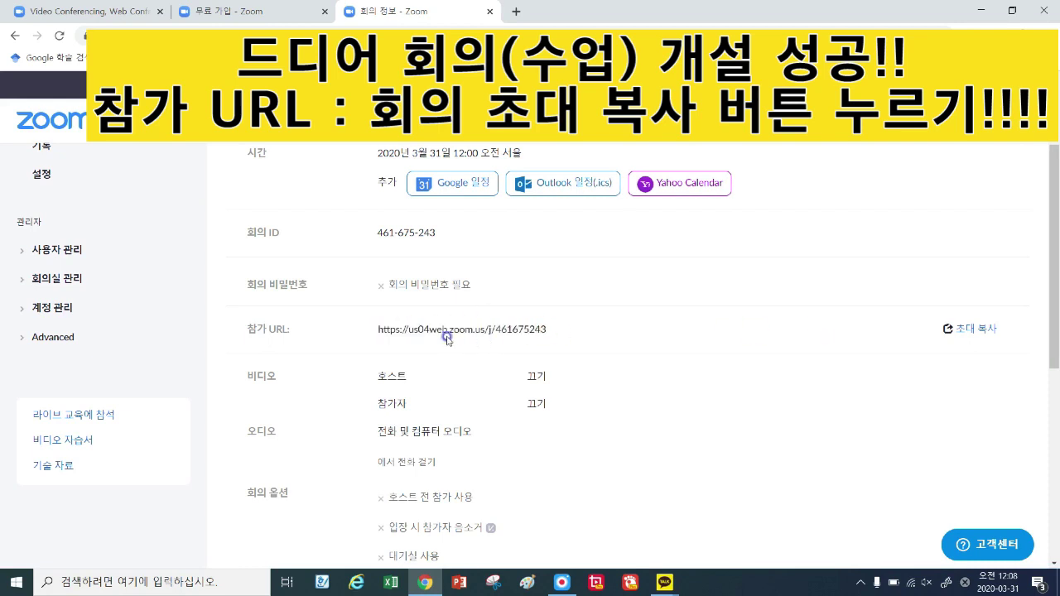
Copy the 자료 구조 invitation text via 초대 복사 and 회의 초대 복사.
{"action": "left_click", "coordinate": [974, 331]}
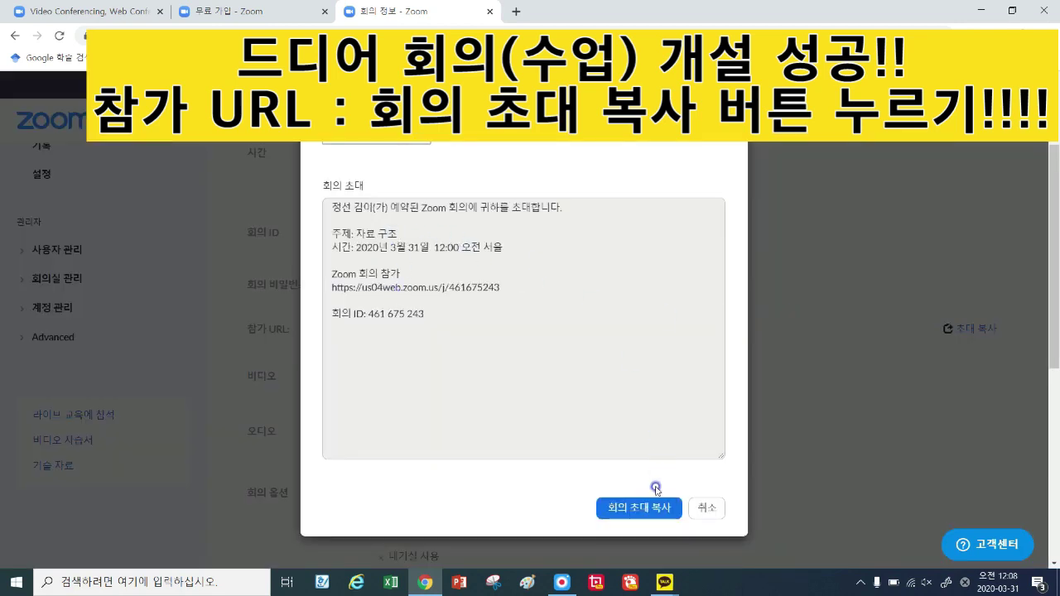
{"action": "left_click", "coordinate": [635, 507]}
{"action": "left_click", "coordinate": [635, 508]}
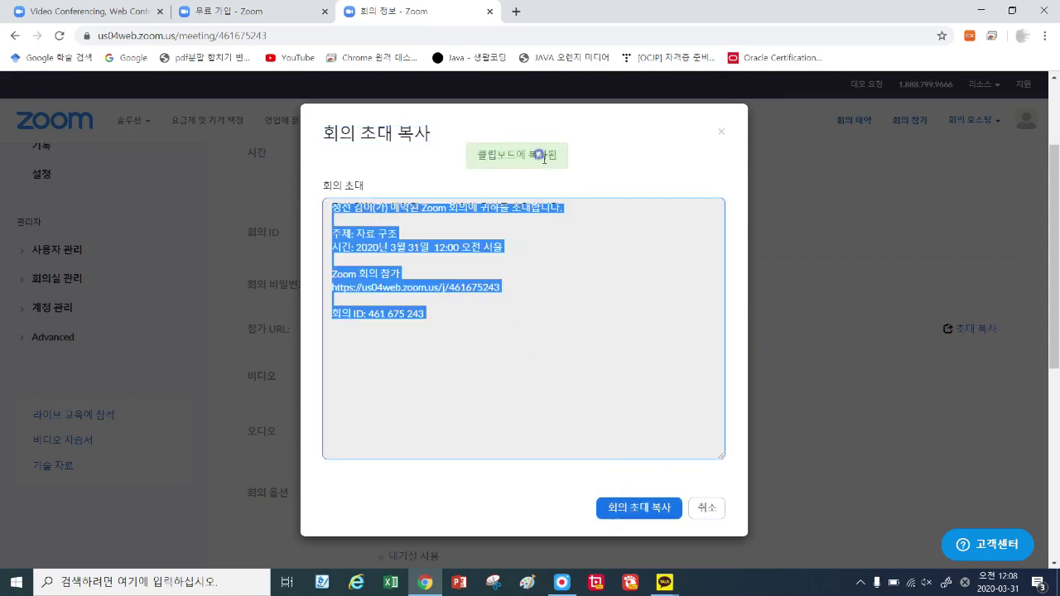
{"action": "left_click", "coordinate": [573, 157]}
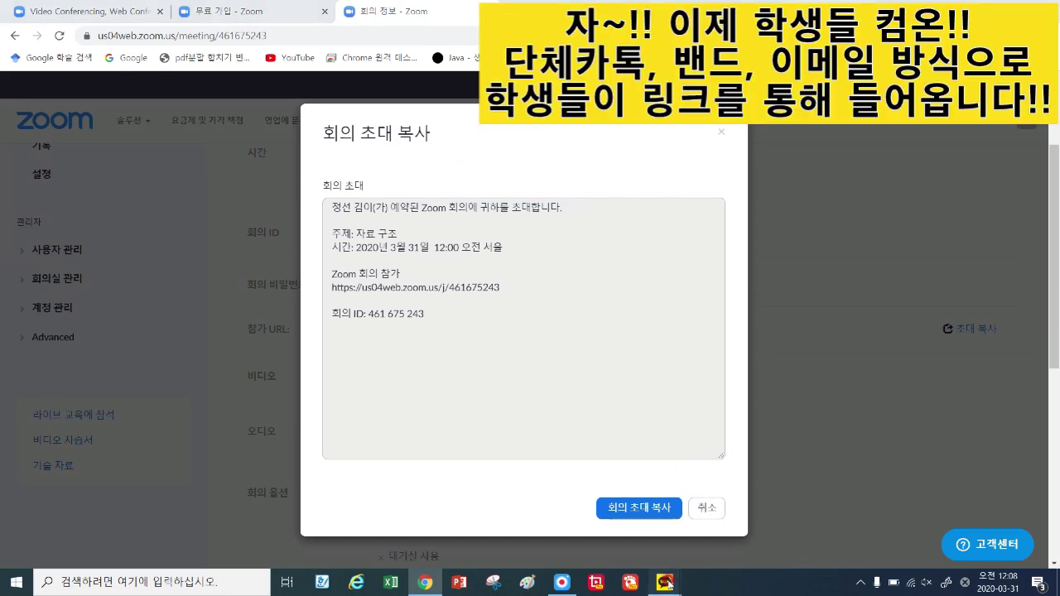
Paste the copied invitation into the KakaoTalk chat, send it, and open its join link.
{"action": "mouse_move", "coordinate": [664, 582]}
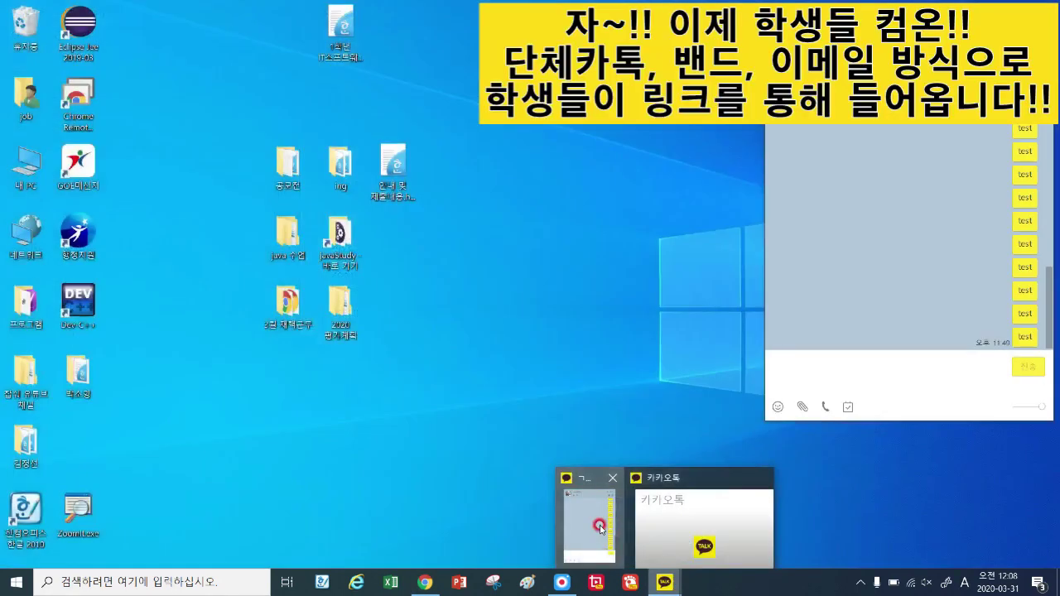
{"action": "left_click", "coordinate": [686, 536]}
{"action": "left_click", "coordinate": [832, 370]}
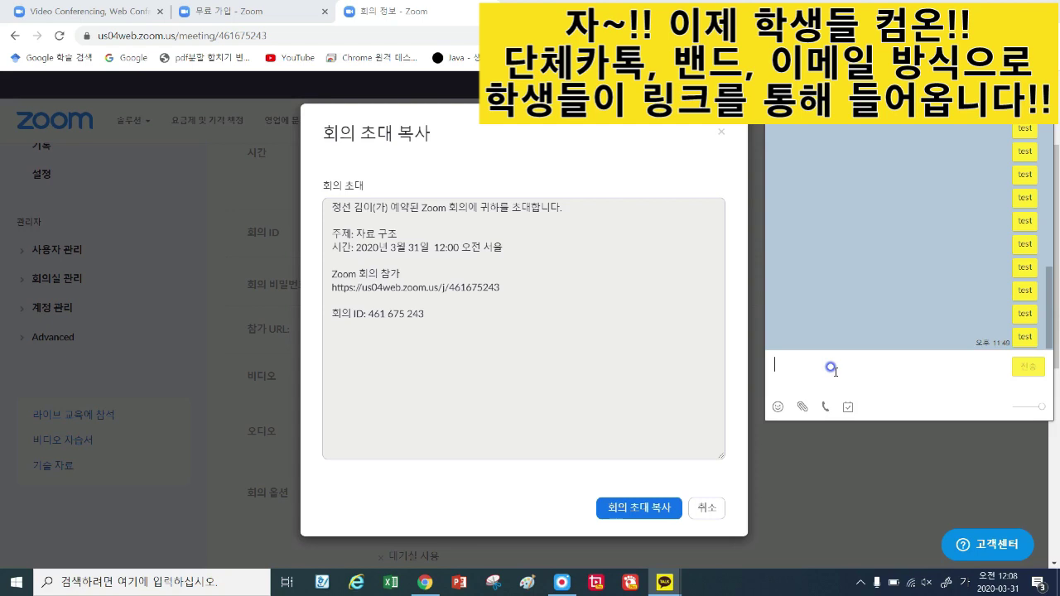
{"action": "key", "text": "ctrl+v"}
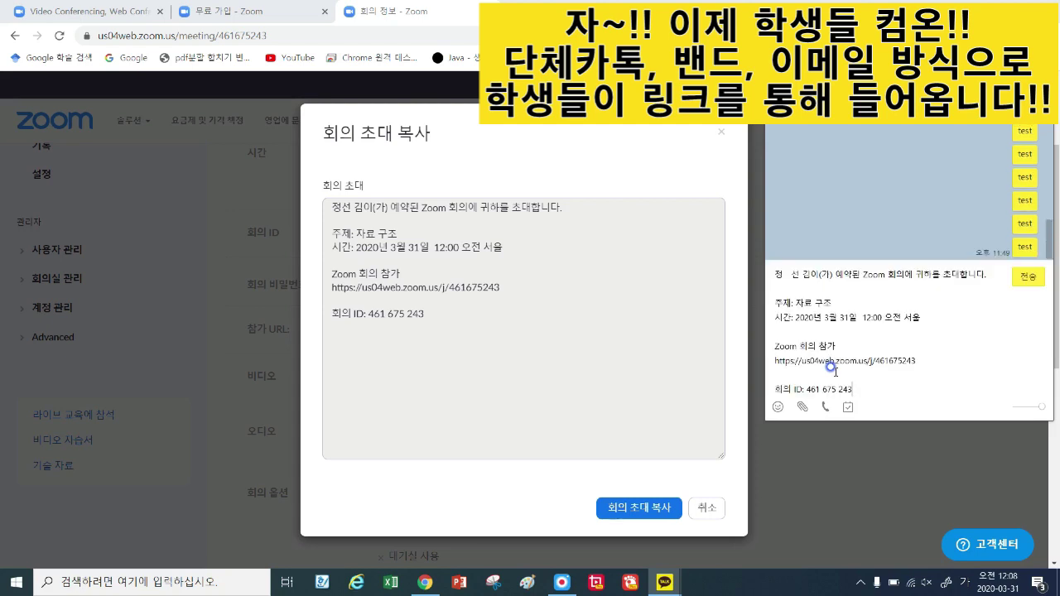
{"action": "key", "text": "Return"}
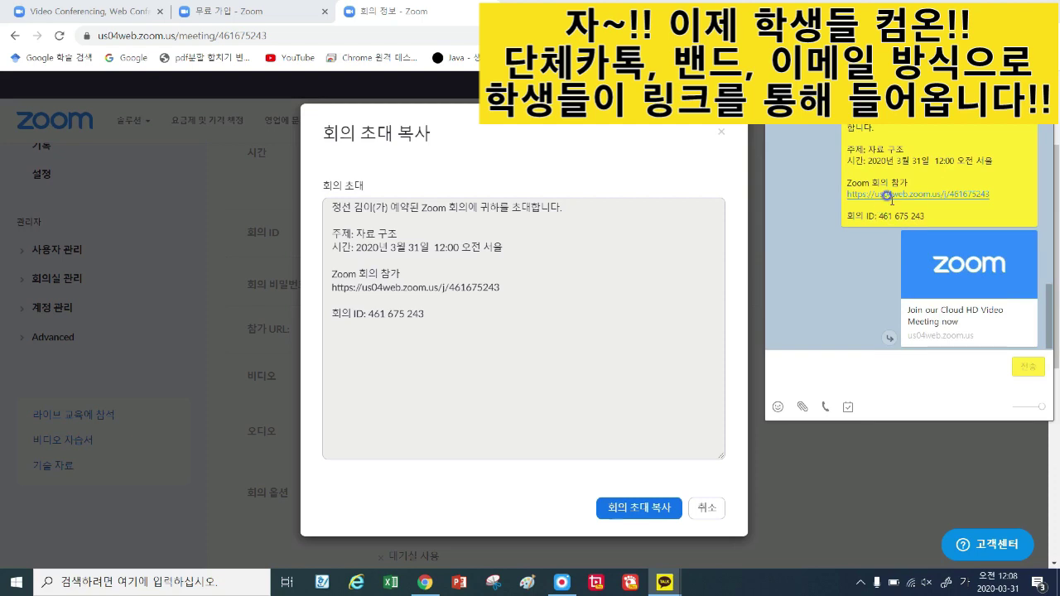
{"action": "left_click_drag", "start_coordinate": [992, 194], "coordinate": [843, 193]}
{"action": "left_click", "coordinate": [993, 193]}
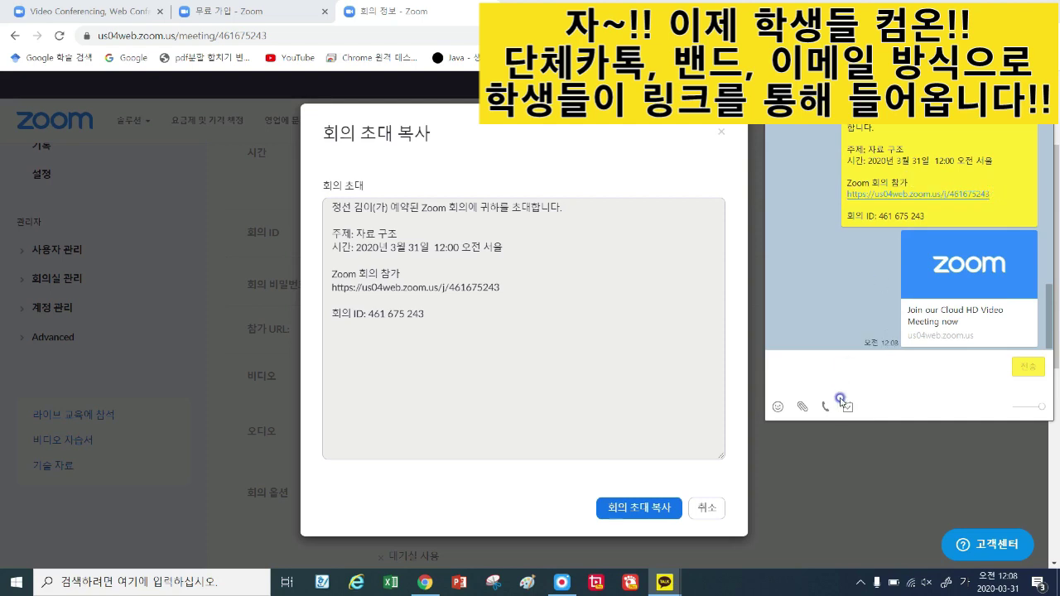
Paste the invitation again, replacing the host with the teacher's name and title 자료구조 수업.
{"action": "key", "text": "ctrl+v"}
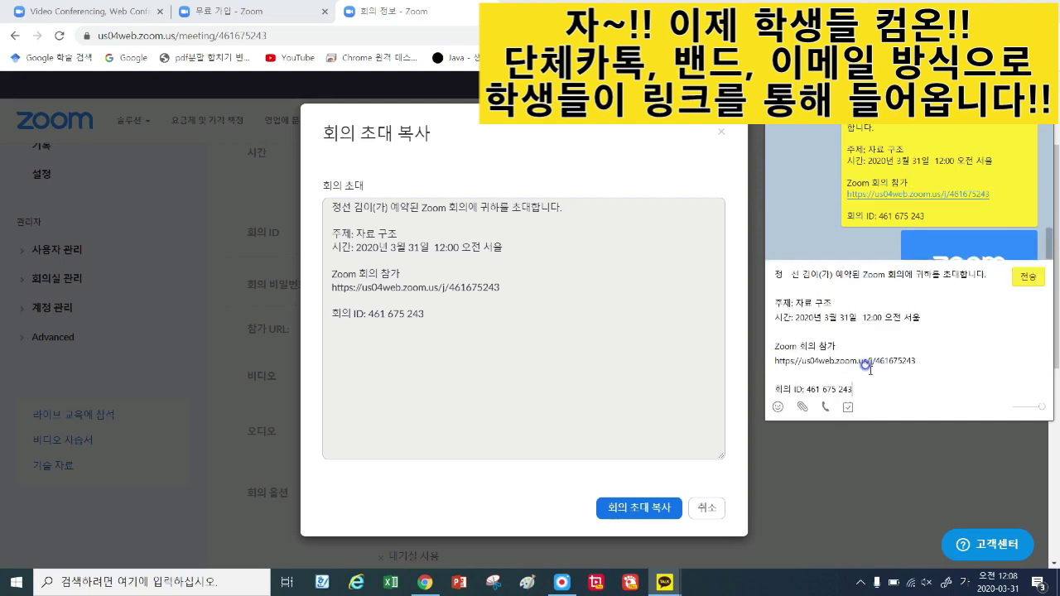
{"action": "left_click_drag", "start_coordinate": [822, 274], "coordinate": [773, 277]}
{"action": "key", "text": "BackSpace"}
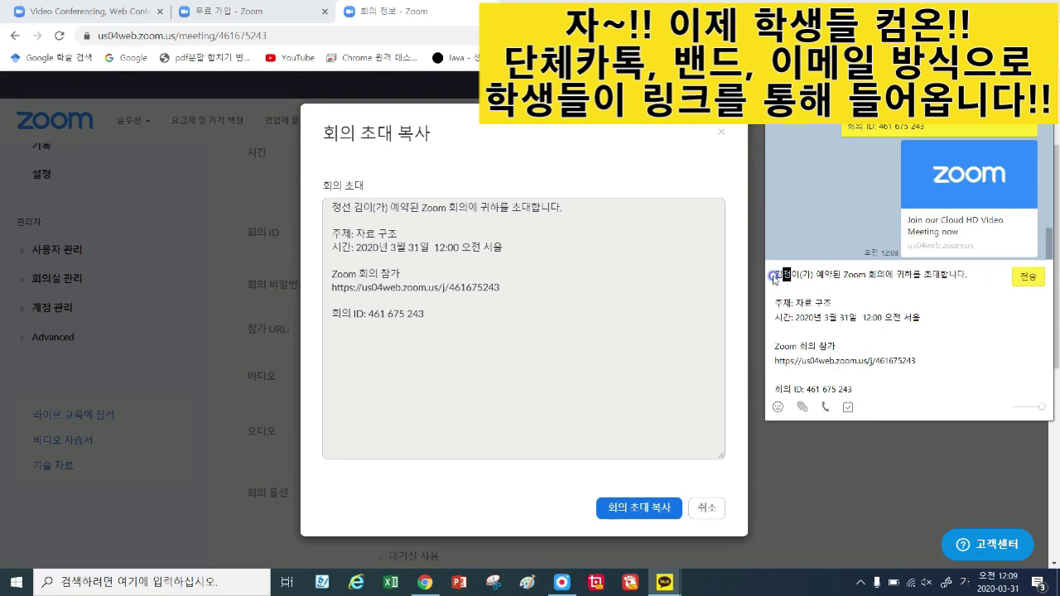
{"action": "key", "text": "Right"}
{"action": "key", "text": "Delete"}
{"action": "key", "text": "Delete"}
{"action": "key", "text": "Delete"}
{"action": "key", "text": "Delete"}
{"action": "key", "text": "Delete"}
{"action": "key", "text": "Delete"}
{"action": "key", "text": "Delete"}
{"action": "key", "text": "Delete"}
{"action": "key", "text": "Delete"}
{"action": "key", "text": "Delete"}
{"action": "key", "text": "Delete"}
{"action": "key", "text": "Delete"}
{"action": "key", "text": "Delete"}
{"action": "key", "text": "Delete"}
{"action": "key", "text": "Delete"}
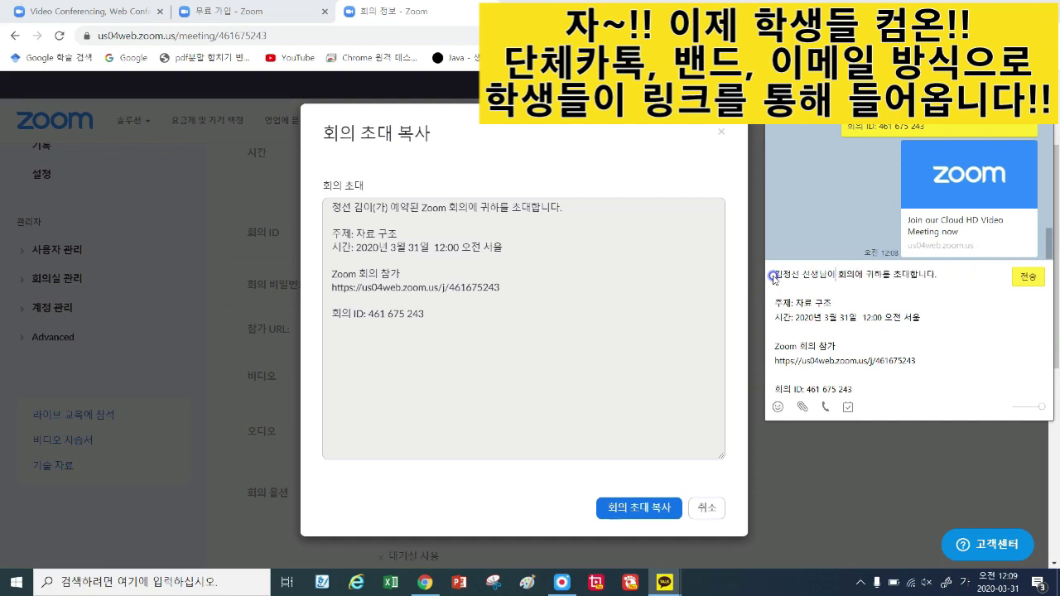
{"action": "type", "text": "자료구조"}
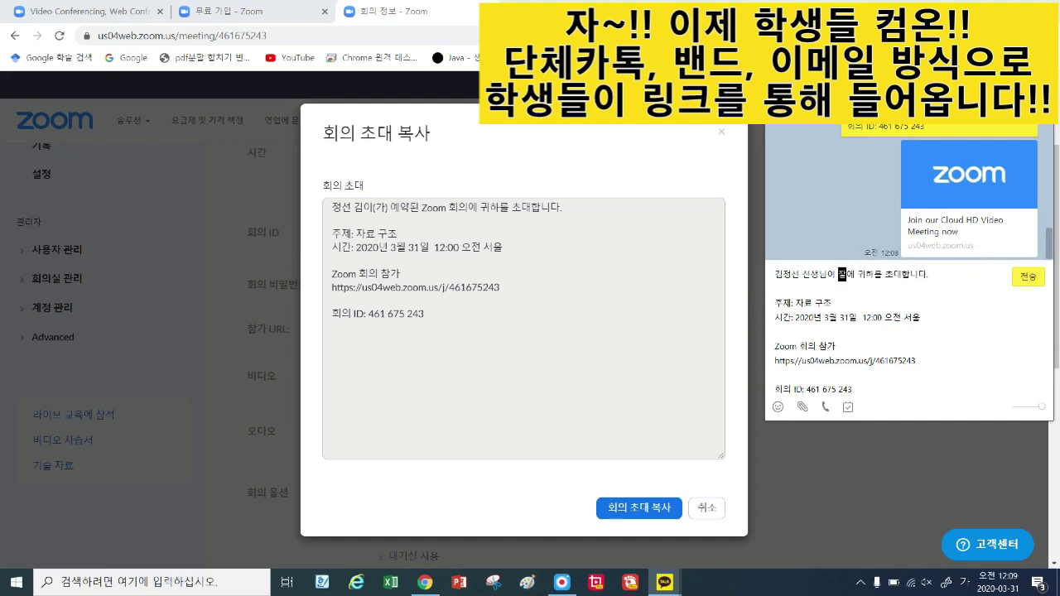
{"action": "type", "text": " 수업"}
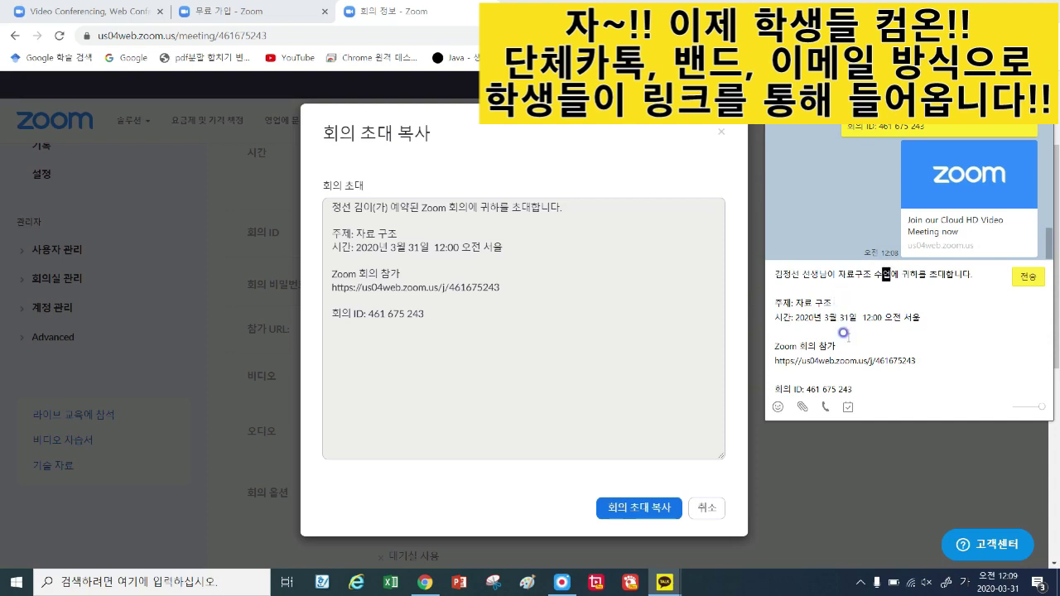
Replace the Zoom 회의 참가 line with 클릭하세요. and send the edited invitation.
{"action": "left_click_drag", "start_coordinate": [836, 346], "coordinate": [773, 346]}
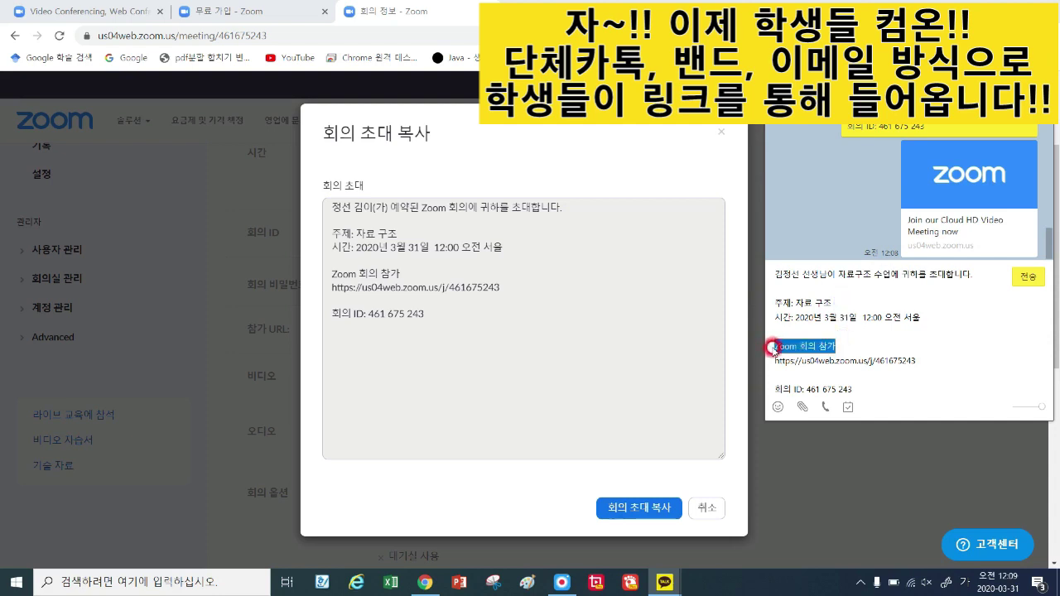
{"action": "key", "text": "BackSpace"}
{"action": "type", "text": "클릭하세요"}
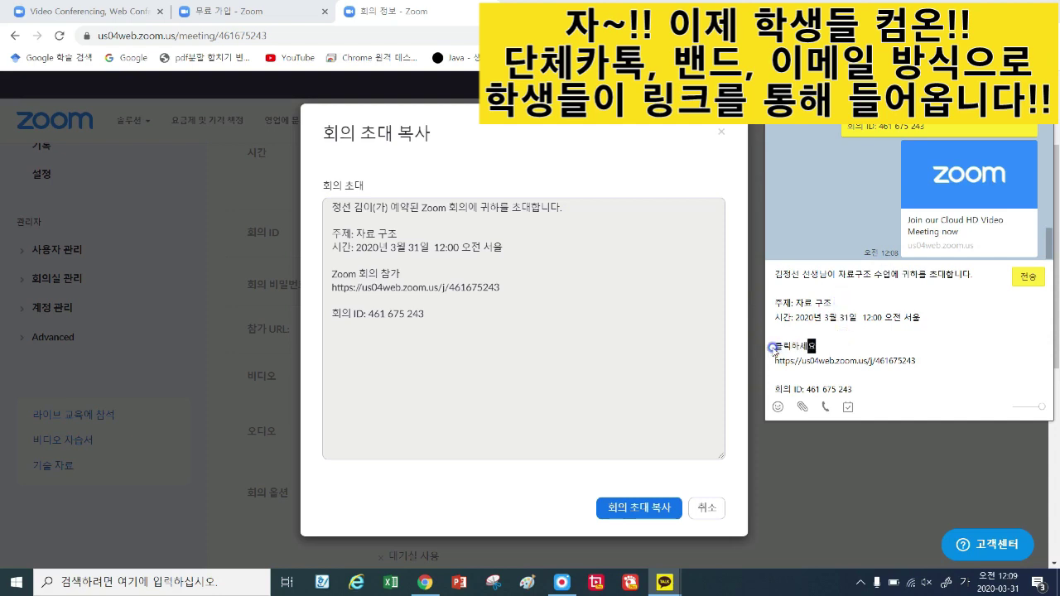
{"action": "type", "text": "."}
{"action": "left_click", "coordinate": [1028, 276]}
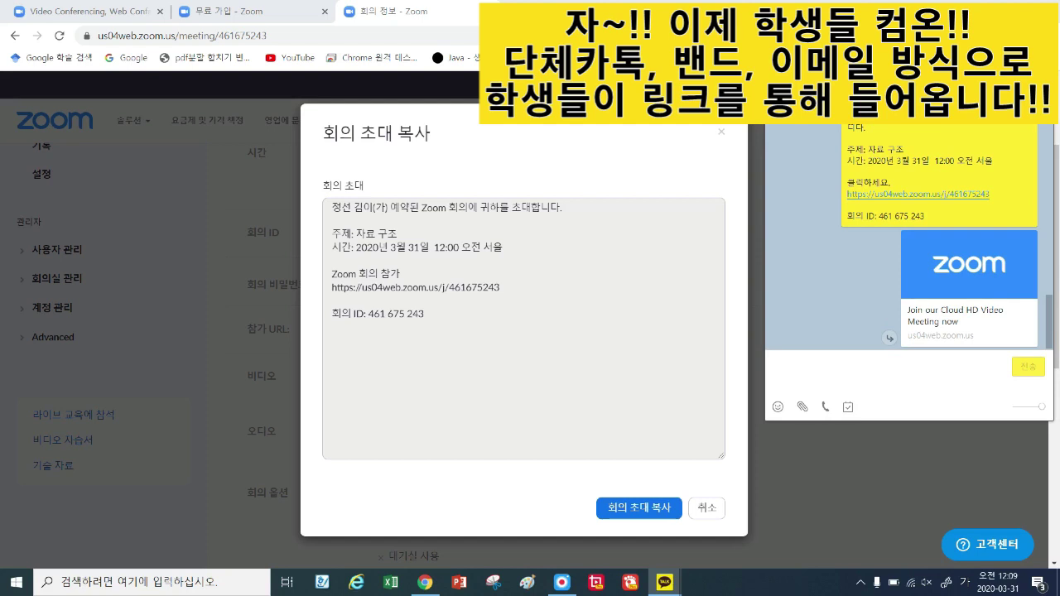
{"action": "left_click_drag", "start_coordinate": [848, 117], "coordinate": [961, 217]}
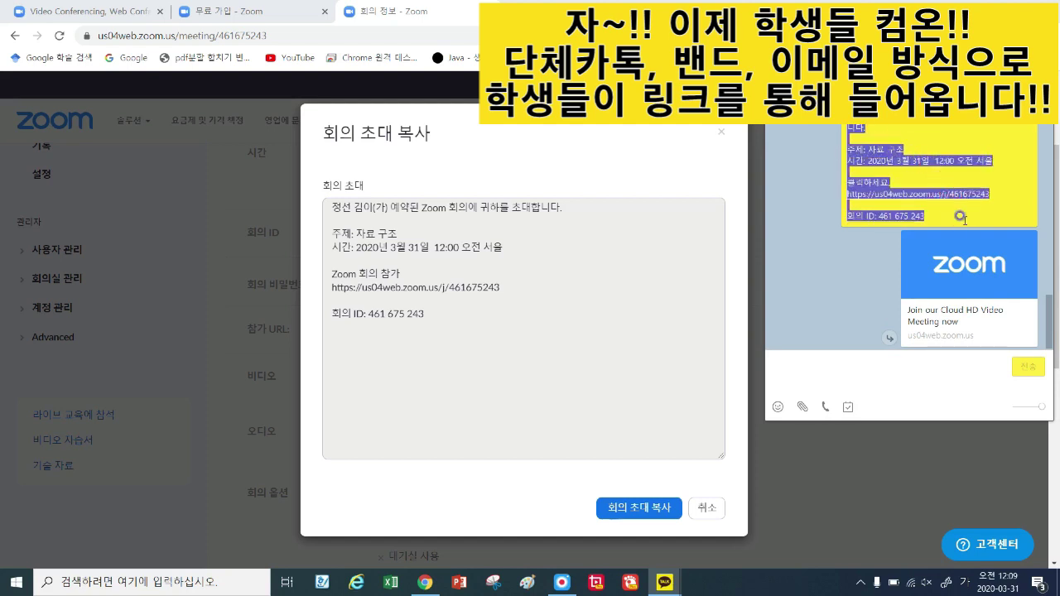
{"action": "left_click", "coordinate": [960, 216]}
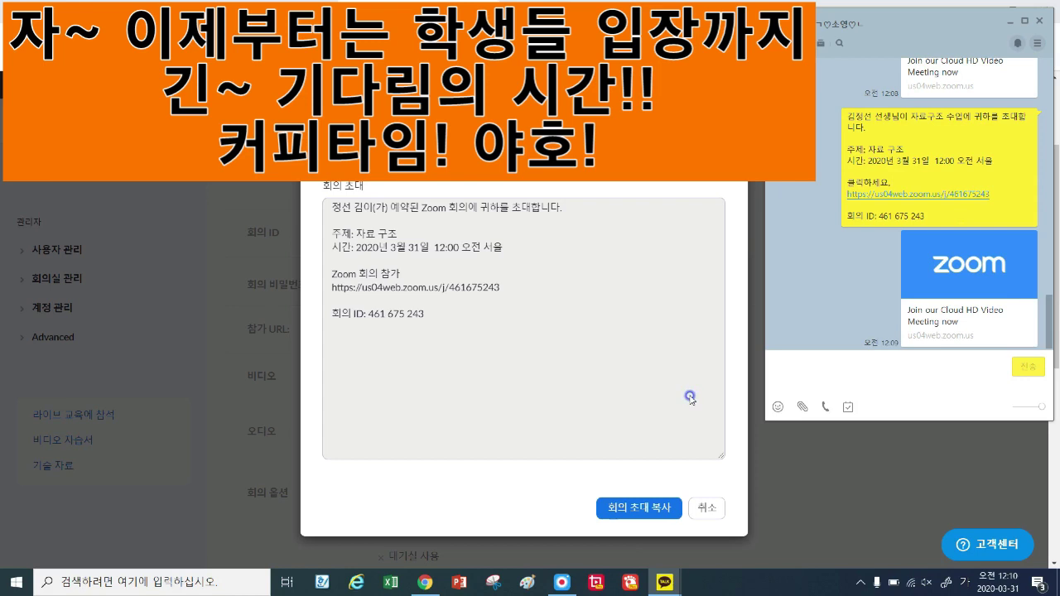
{"action": "left_click", "coordinate": [708, 510]}
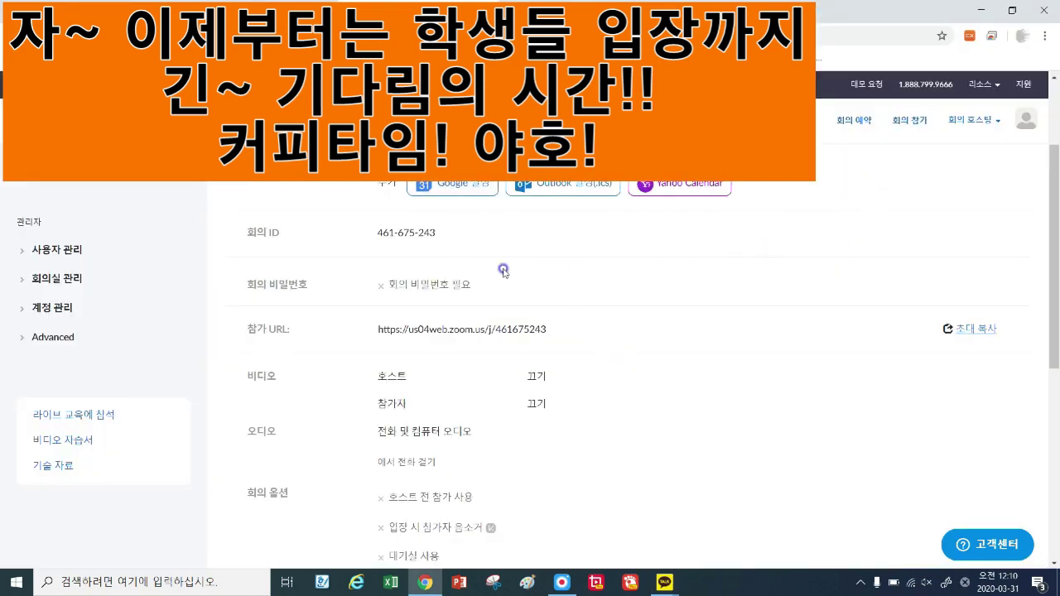
Start the scheduled 자료 구조 meeting from the web portal, triggering the Zoom launcher download.
{"action": "scroll", "coordinate": [742, 400], "scroll_direction": "down", "scroll_amount": 5}
{"action": "scroll", "coordinate": [692, 464], "scroll_direction": "up", "scroll_amount": 7}
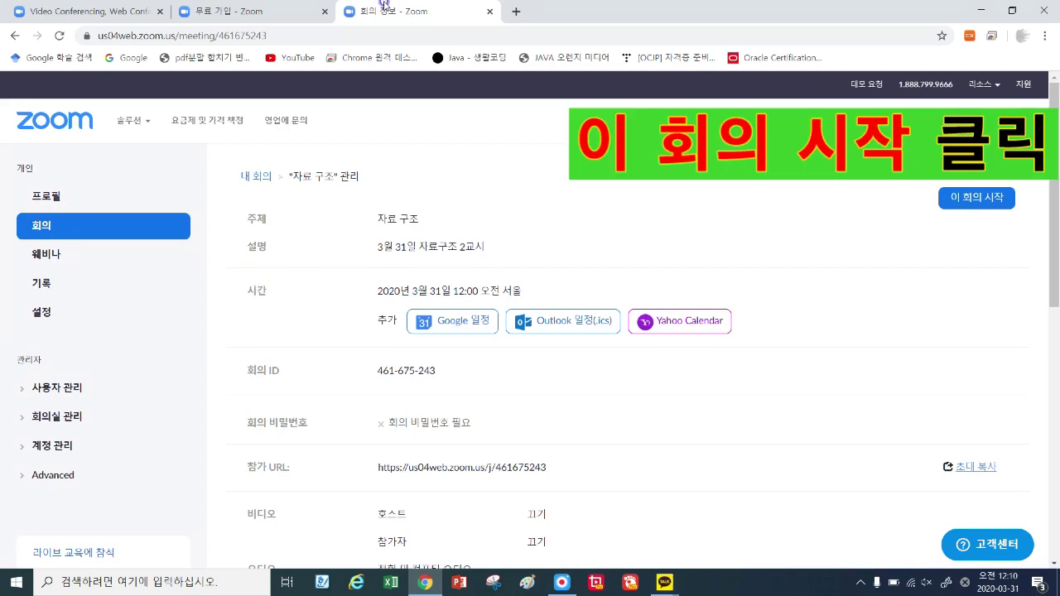
{"action": "left_click", "coordinate": [973, 200]}
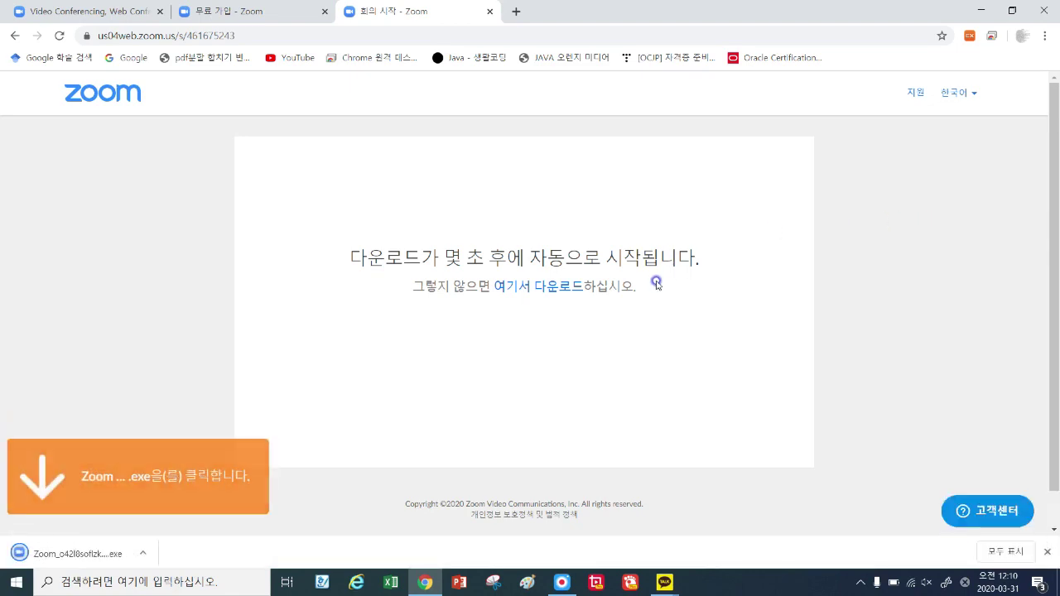
Run the downloaded Zoom launcher to join 자료 구조 and show its two-person participant list.
{"action": "left_click", "coordinate": [78, 557]}
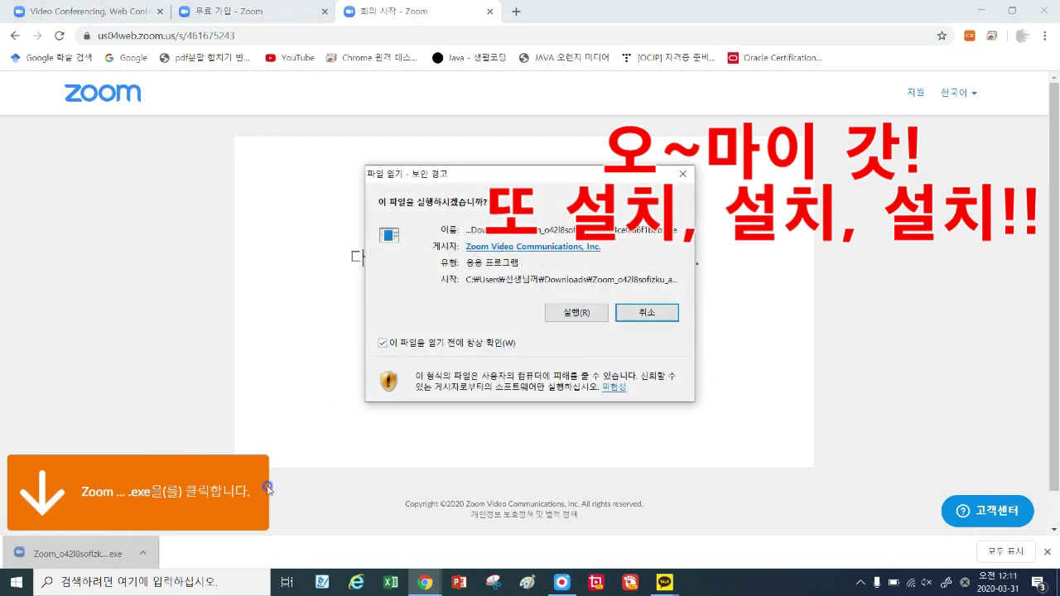
{"action": "left_click", "coordinate": [585, 314]}
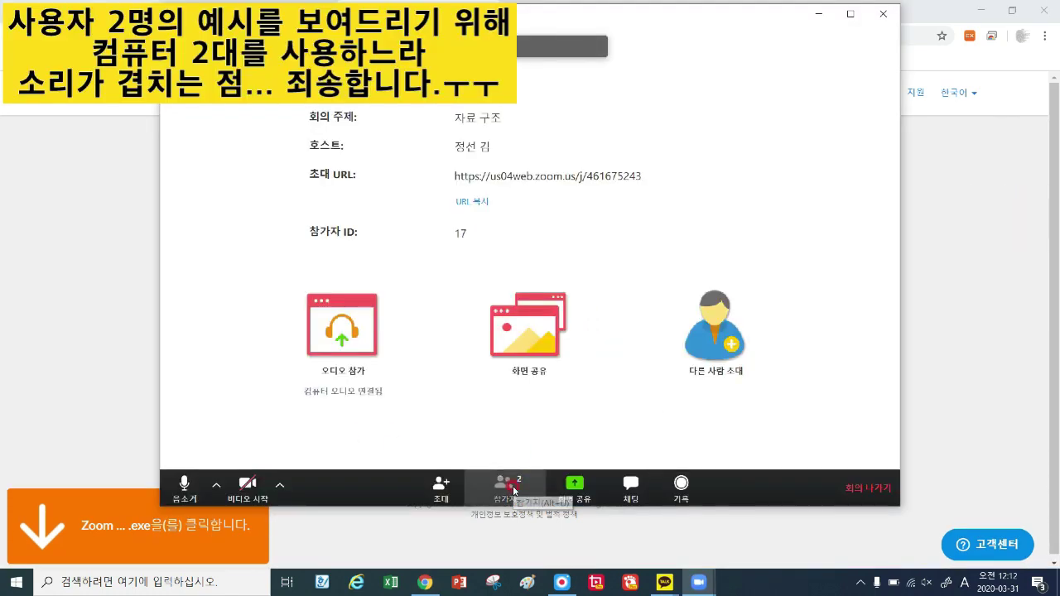
{"action": "left_click", "coordinate": [514, 491]}
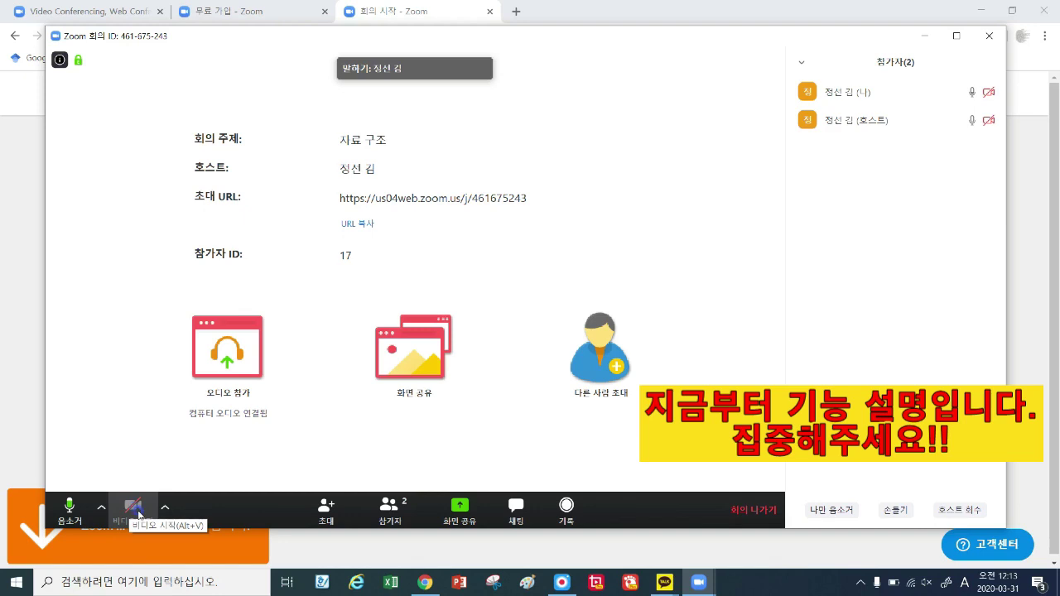
Turn the host camera on, off, and back on so the live self-view shows.
{"action": "left_click", "coordinate": [135, 508]}
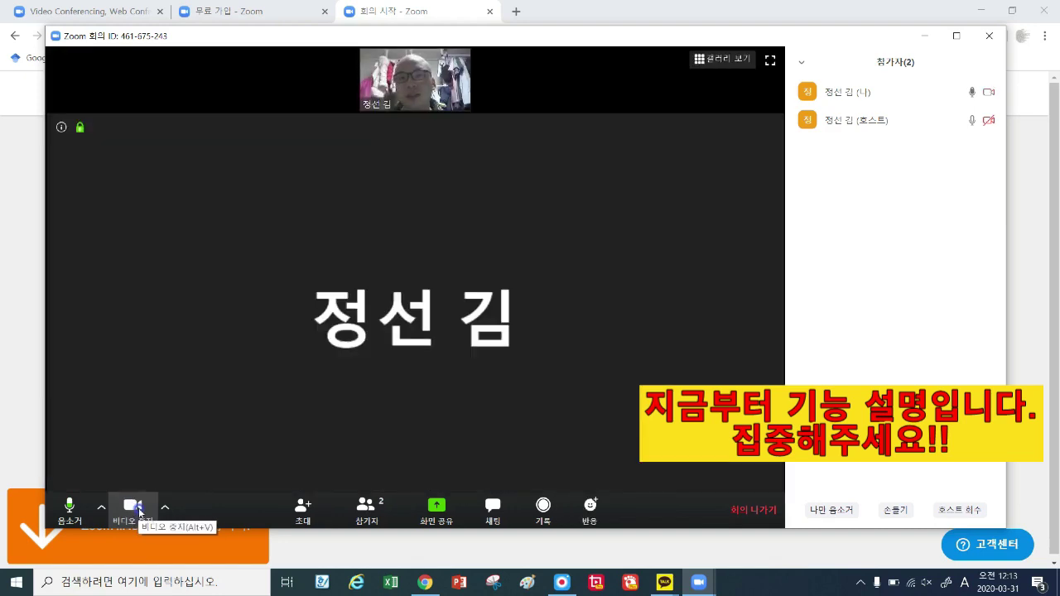
{"action": "mouse_move", "coordinate": [422, 92]}
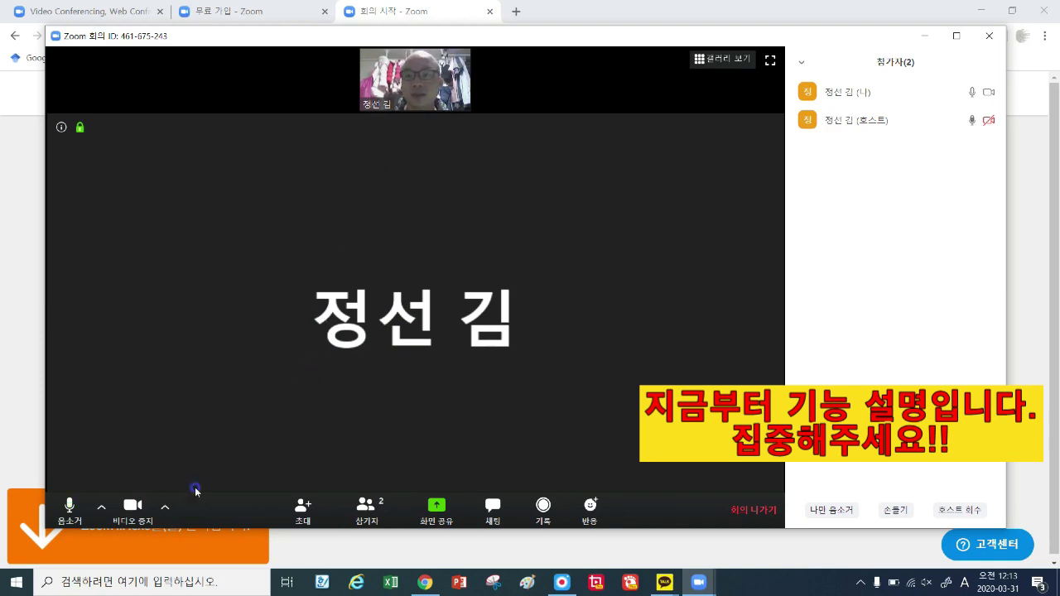
{"action": "left_click", "coordinate": [133, 507]}
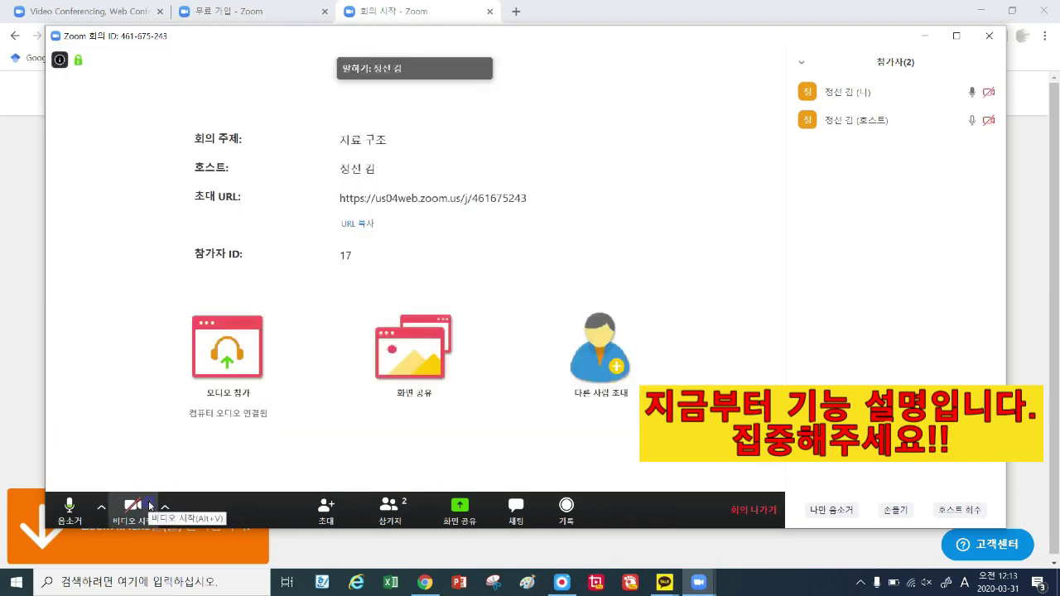
{"action": "left_click", "coordinate": [132, 506]}
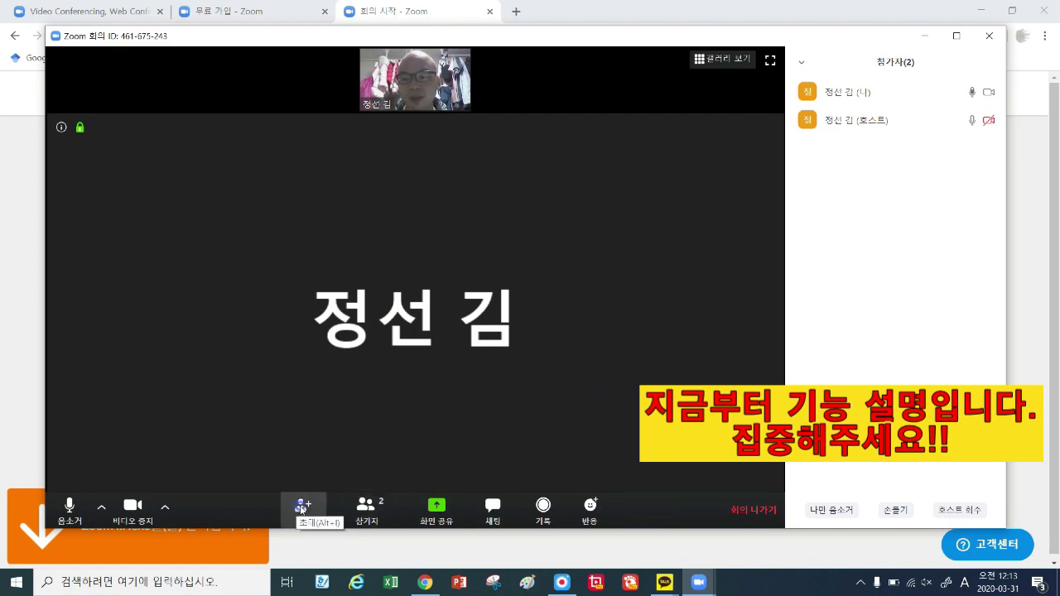
{"action": "key", "text": "alt+i"}
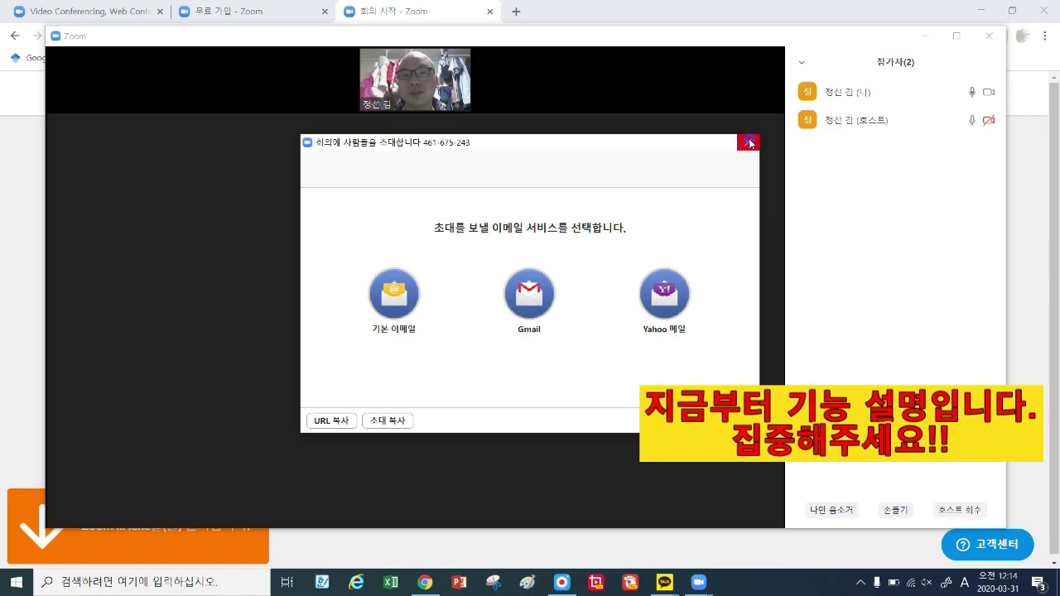
{"action": "left_click", "coordinate": [750, 142]}
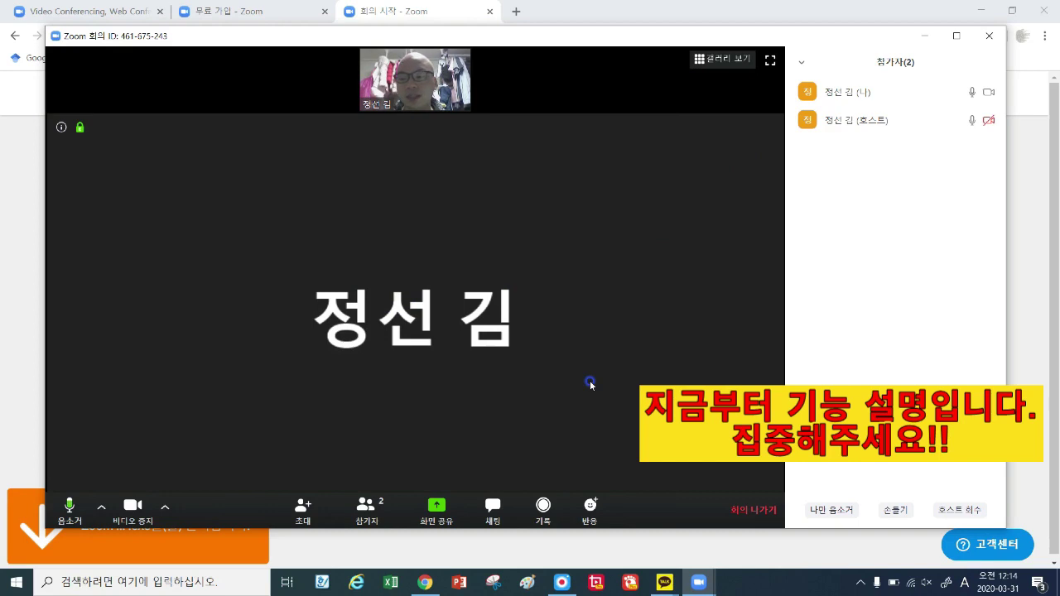
Hide and re-show the participants list, then bring up the screen-share picker.
{"action": "left_click", "coordinate": [367, 509]}
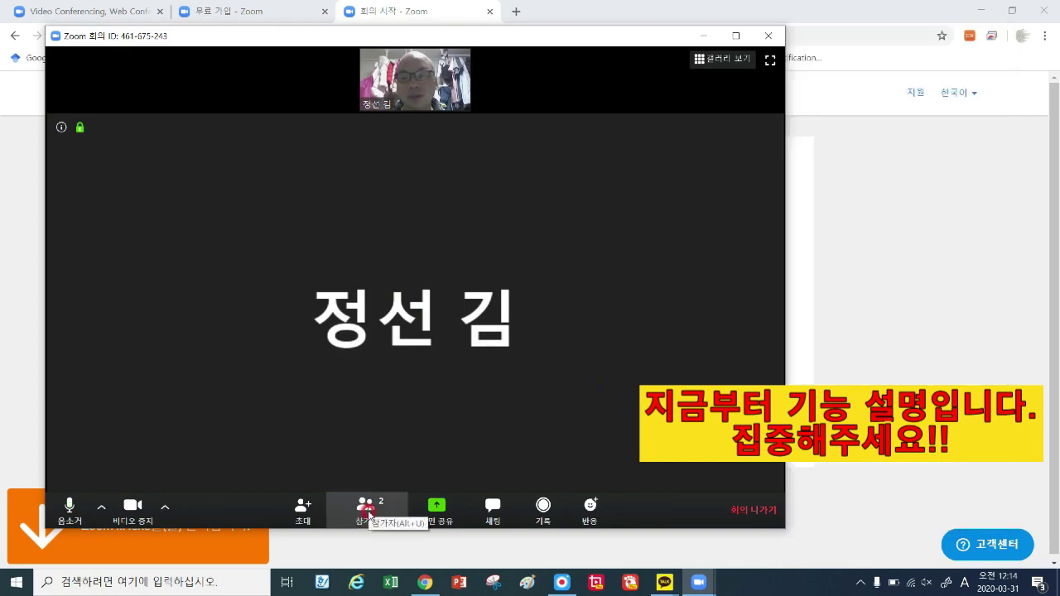
{"action": "left_click", "coordinate": [367, 509]}
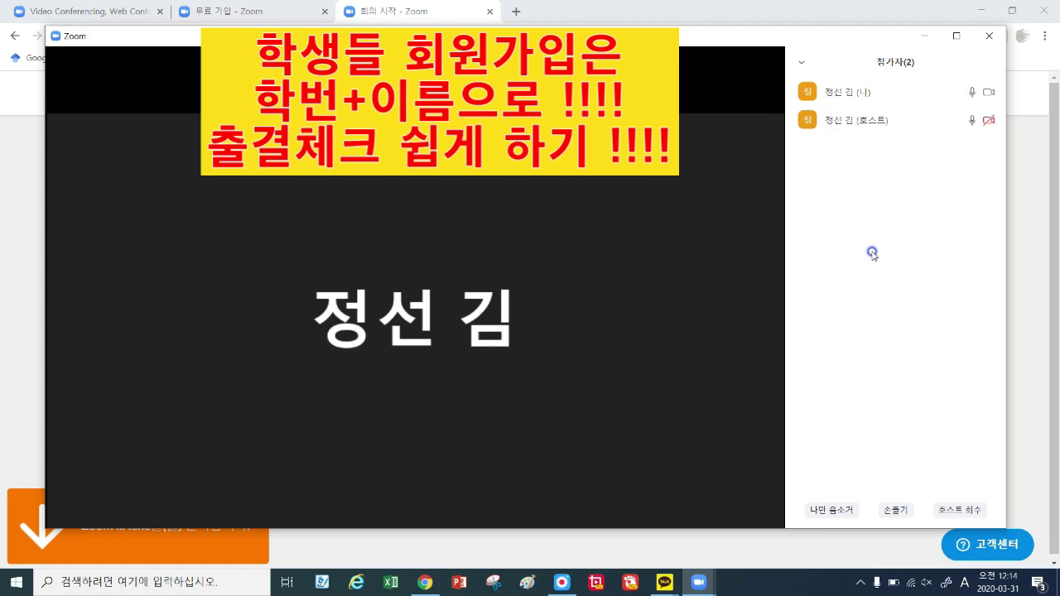
{"action": "mouse_move", "coordinate": [497, 492]}
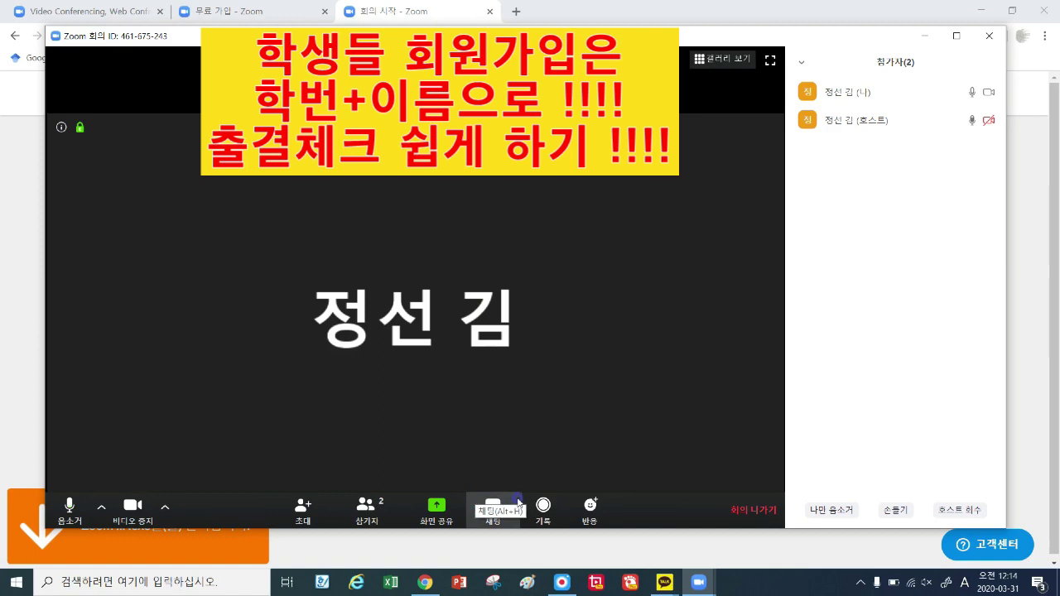
{"action": "left_click", "coordinate": [435, 513]}
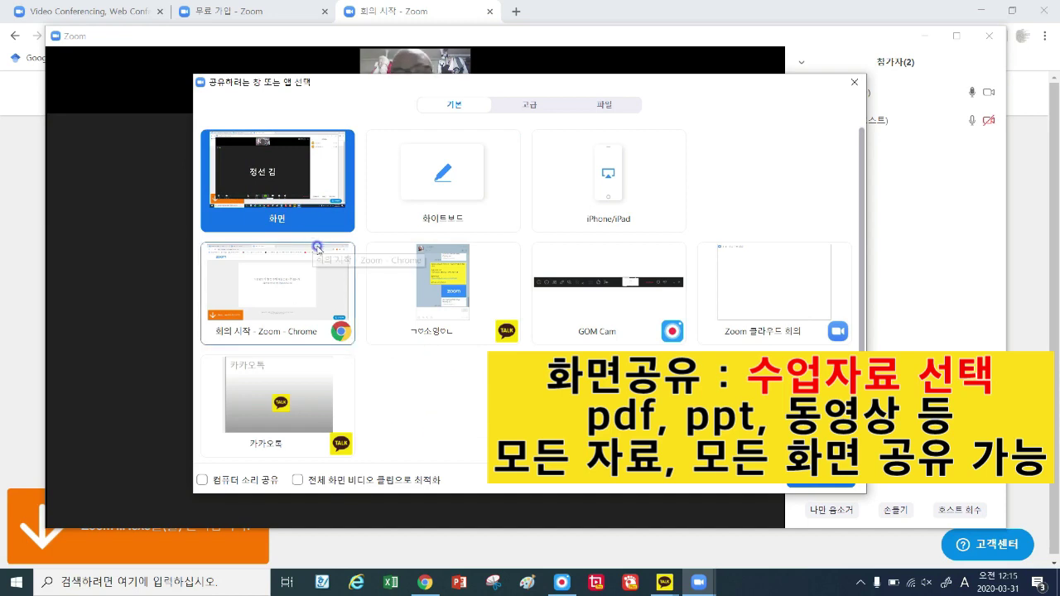
Share the whole screen and minimize Chrome to reveal the desktop.
{"action": "double_click", "coordinate": [300, 189]}
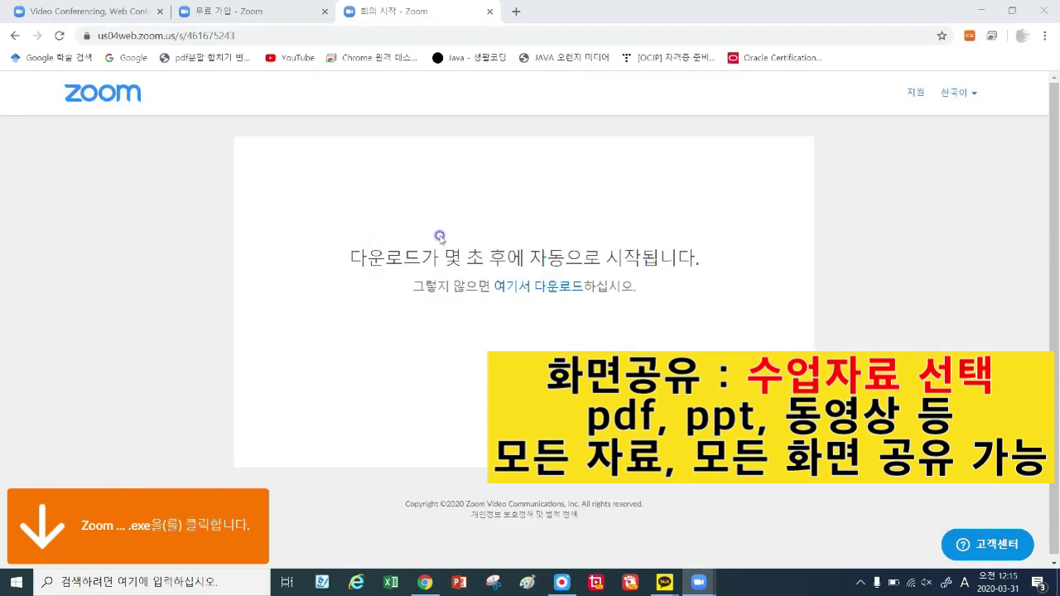
{"action": "left_click", "coordinate": [424, 582]}
{"action": "left_click", "coordinate": [744, 39]}
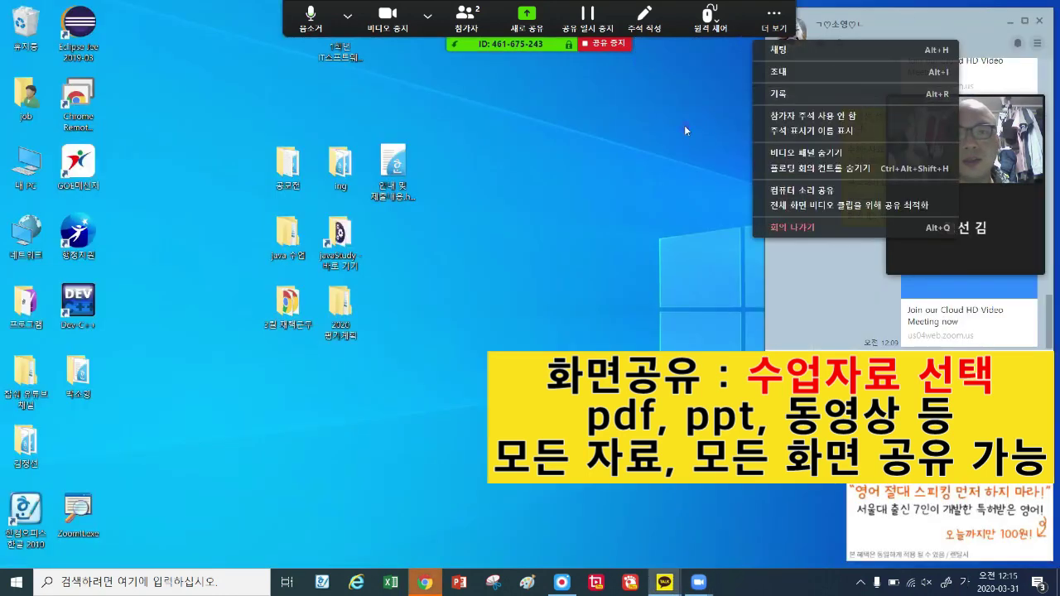
{"action": "left_click", "coordinate": [592, 154]}
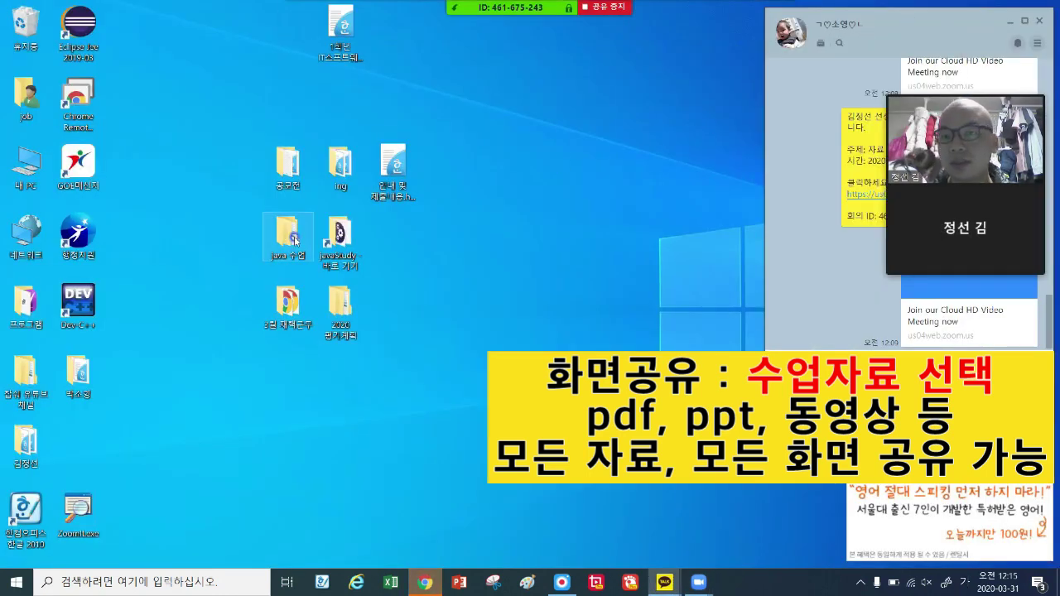
Open the java 수업 folder from the desktop.
{"action": "left_click", "coordinate": [294, 238]}
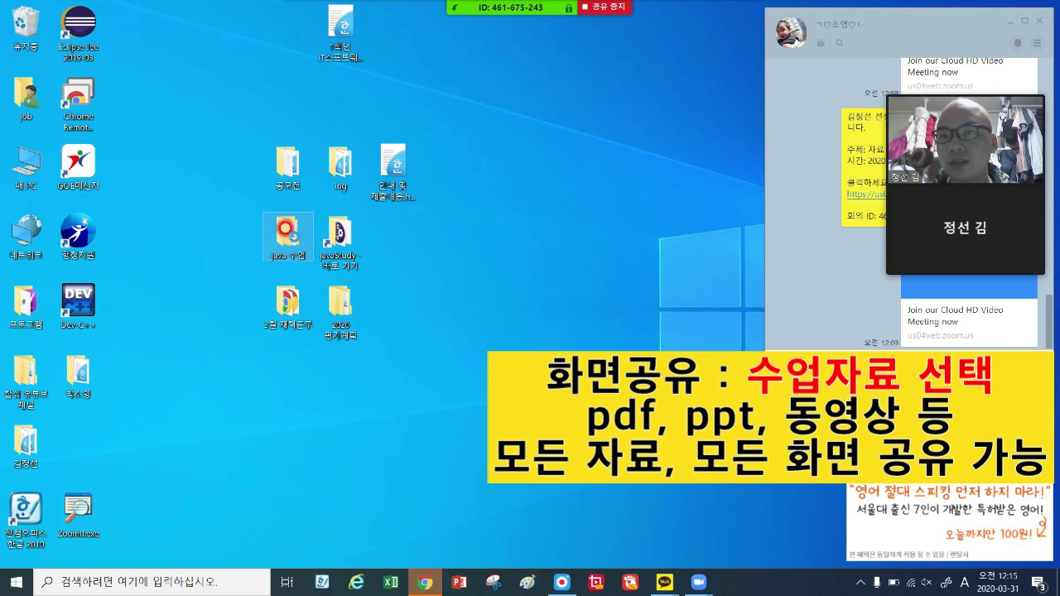
{"action": "right_click", "coordinate": [513, 156]}
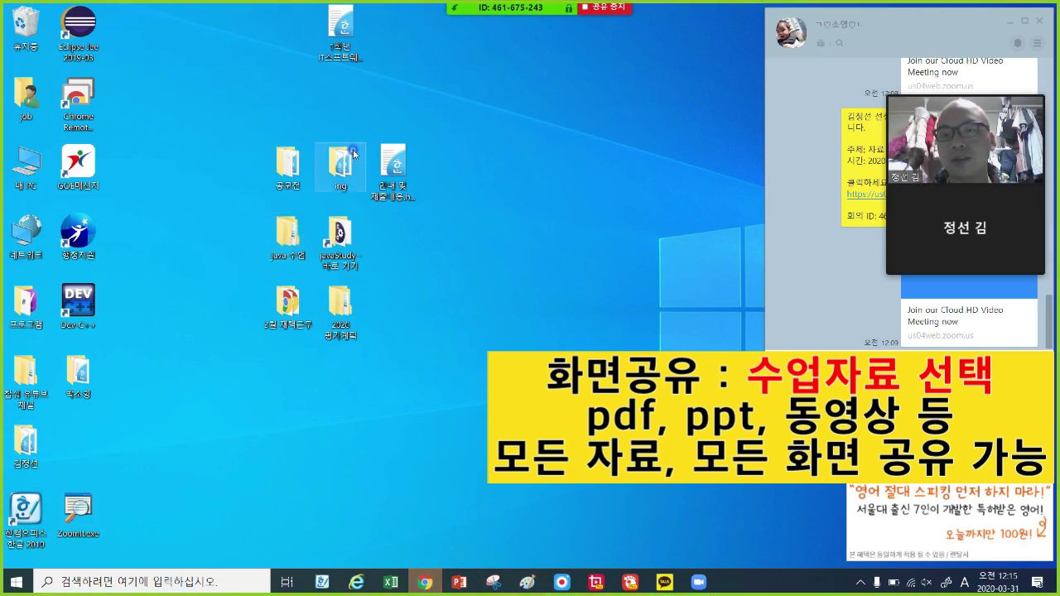
{"action": "double_click", "coordinate": [344, 141]}
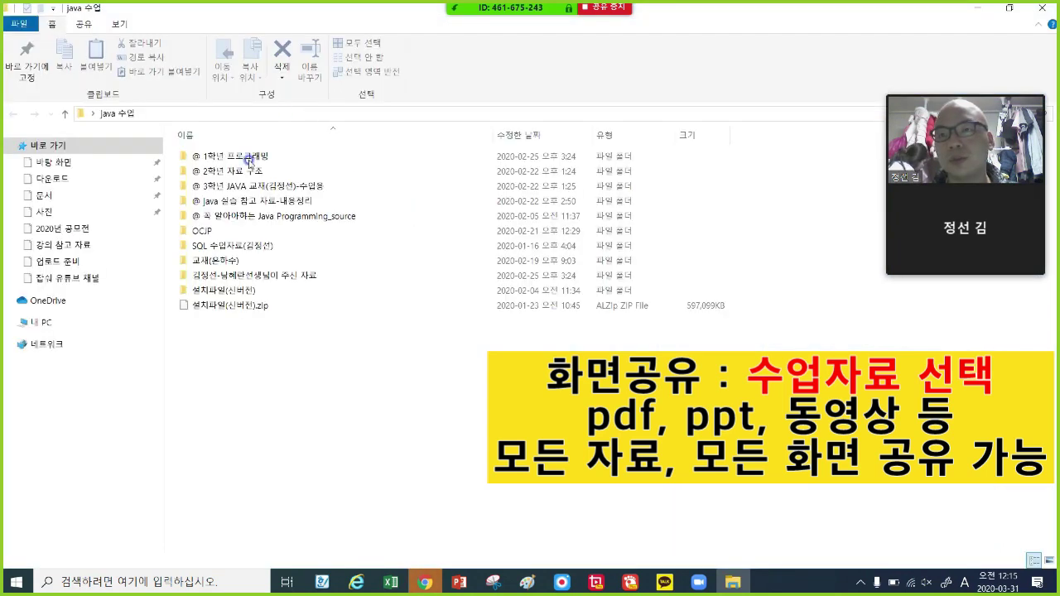
Go through @ 1학년 프로그래밍 > 프로그래밍(중보충반사) > ppt and open 1_프로그래밍_1단원#.pptx.
{"action": "left_click", "coordinate": [251, 157]}
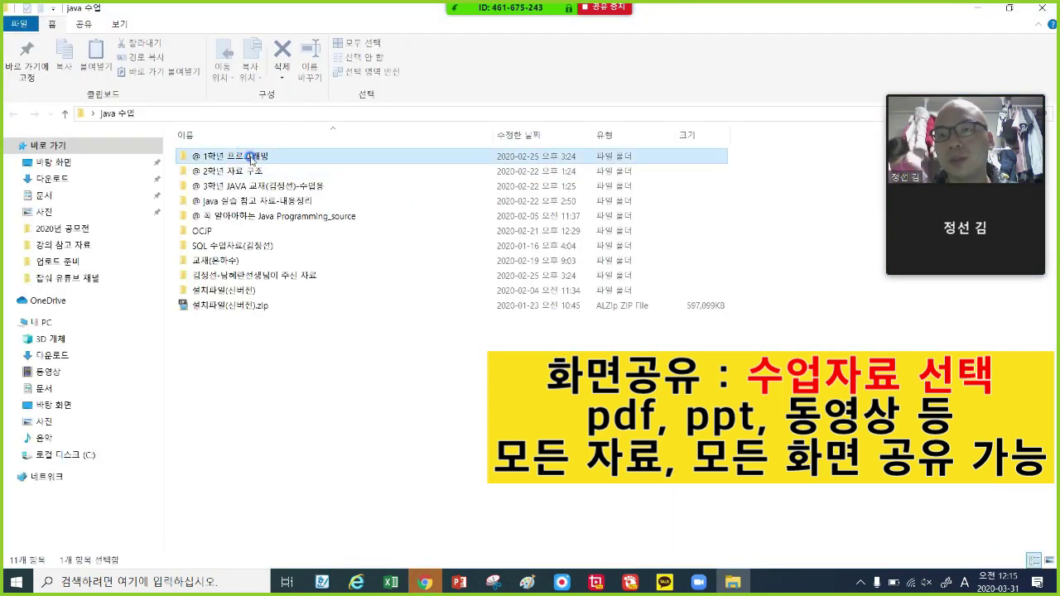
{"action": "double_click", "coordinate": [250, 157]}
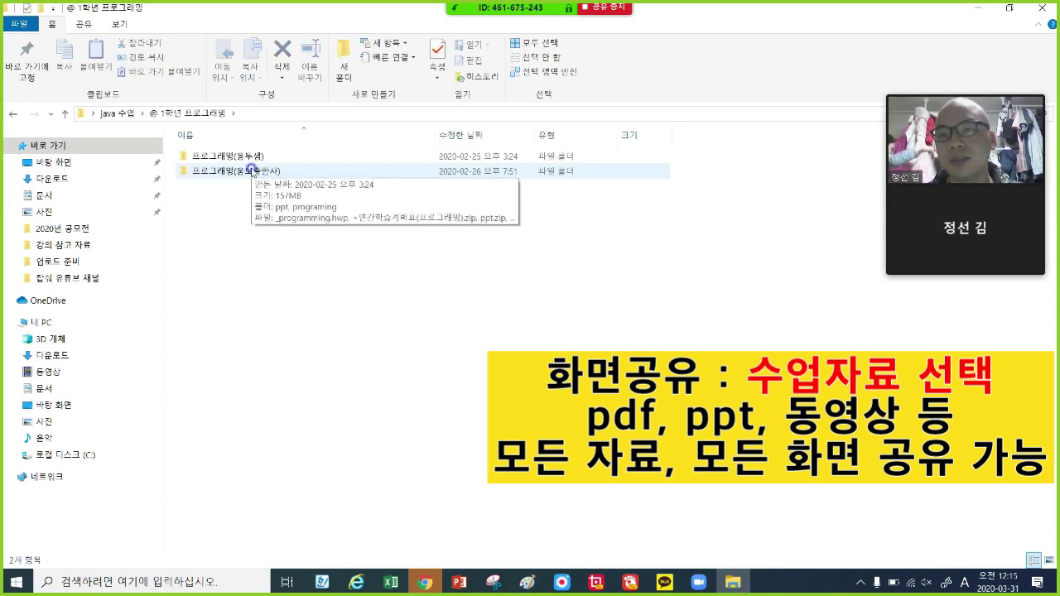
{"action": "left_click", "coordinate": [270, 175]}
{"action": "double_click", "coordinate": [270, 176]}
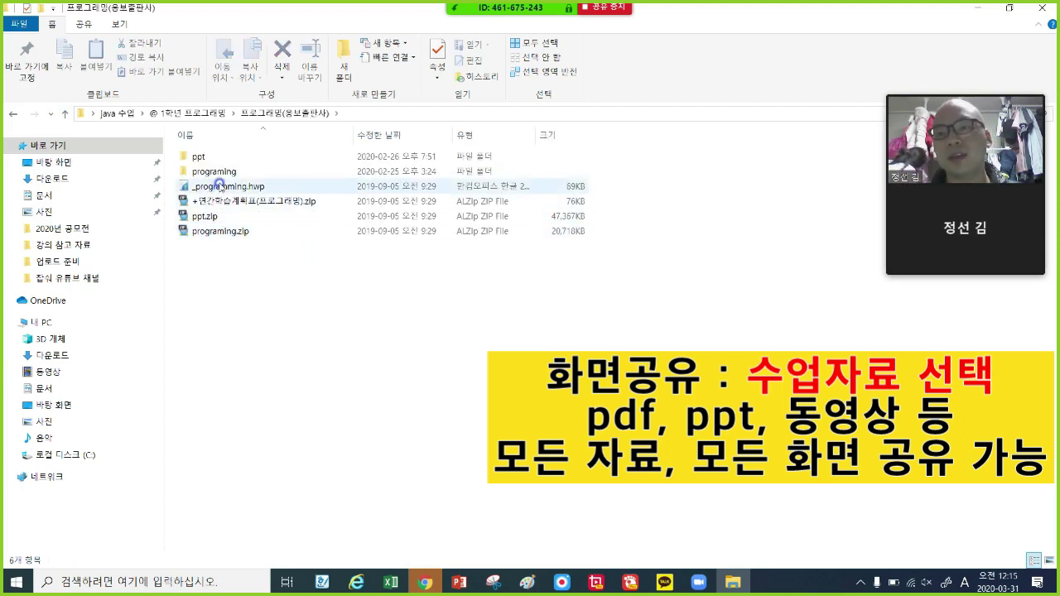
{"action": "left_click", "coordinate": [217, 155]}
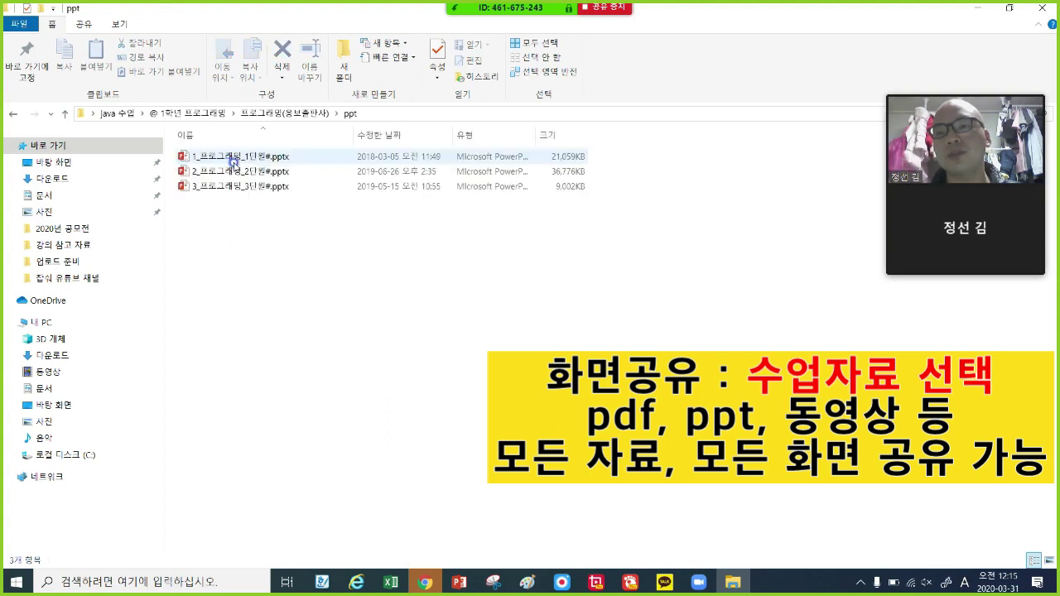
{"action": "double_click", "coordinate": [248, 160]}
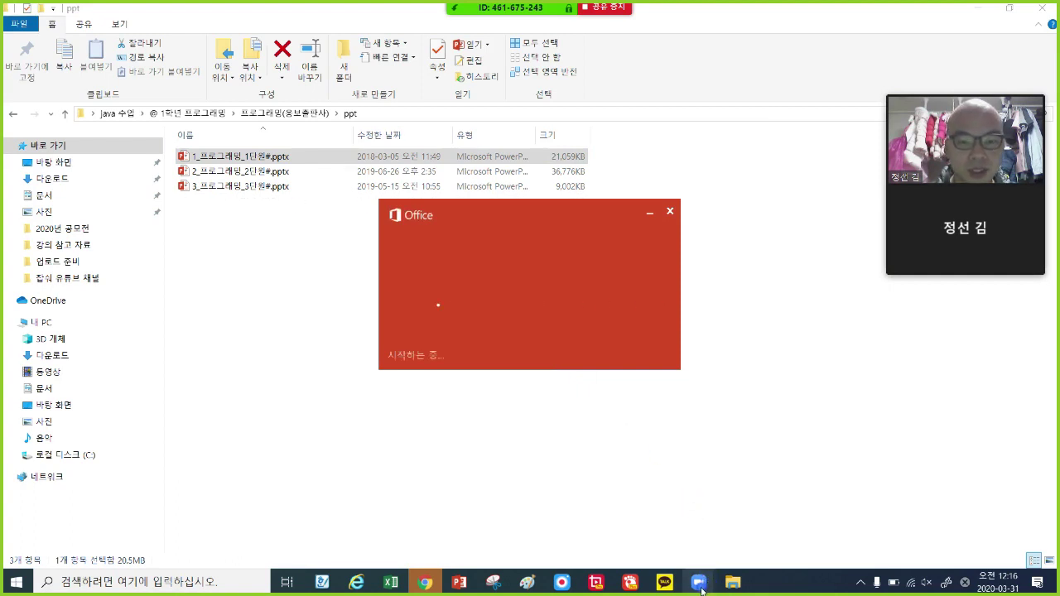
Return to the loading 1_프로그래밍_1단원# deck and check the share bar's audio, video and remote-control options.
{"action": "mouse_move", "coordinate": [693, 589]}
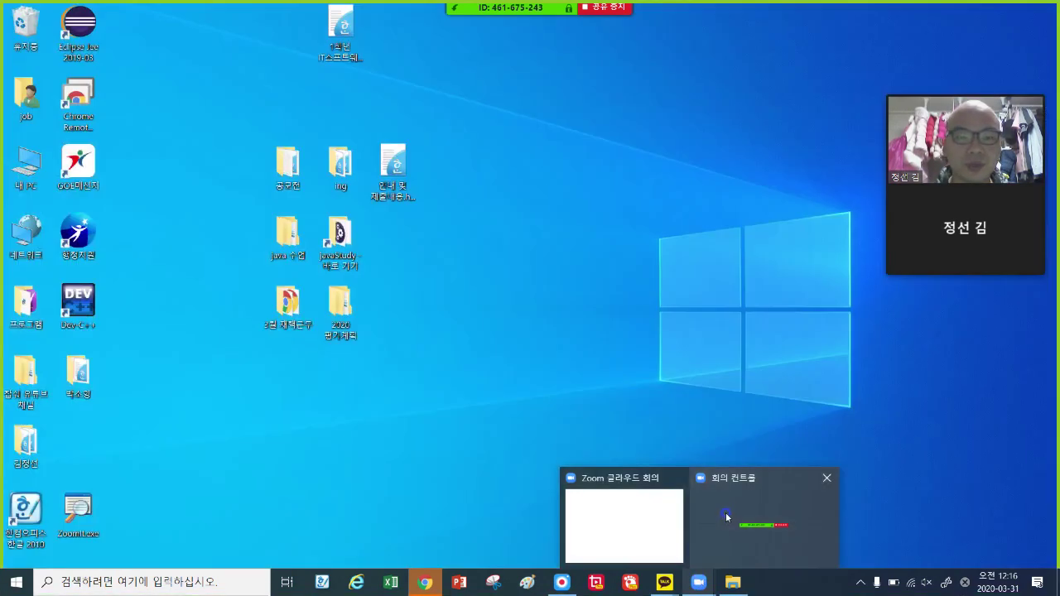
{"action": "left_click", "coordinate": [581, 326]}
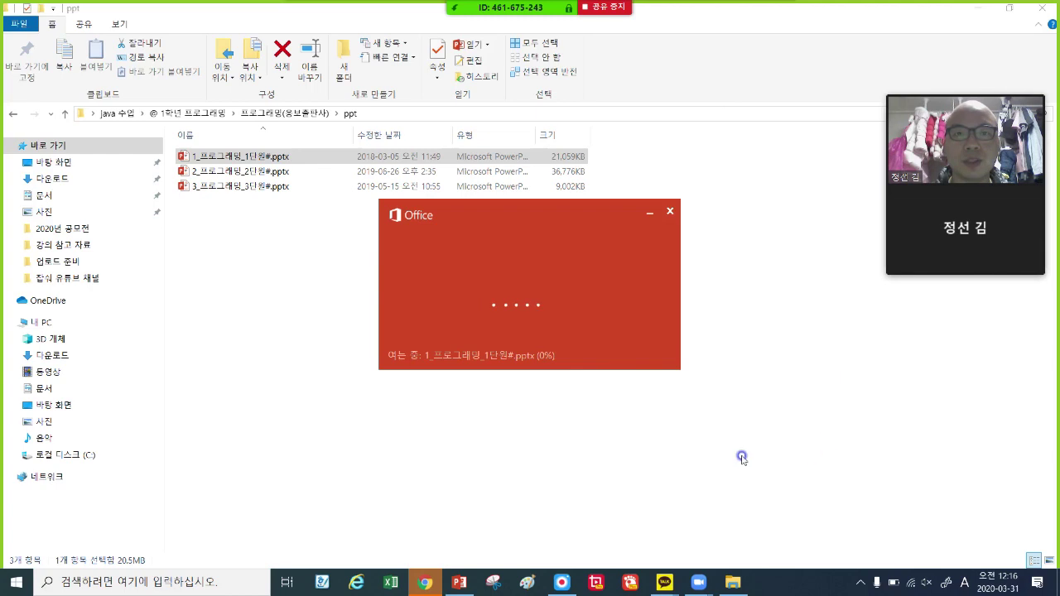
{"action": "mouse_move", "coordinate": [476, 7]}
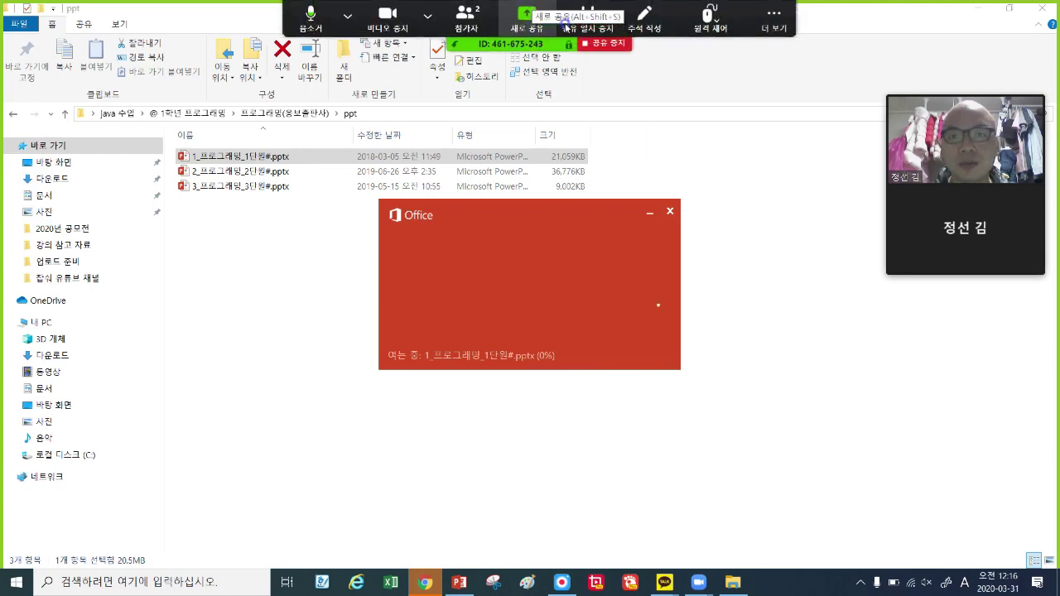
{"action": "left_click", "coordinate": [428, 15]}
{"action": "left_click", "coordinate": [347, 15]}
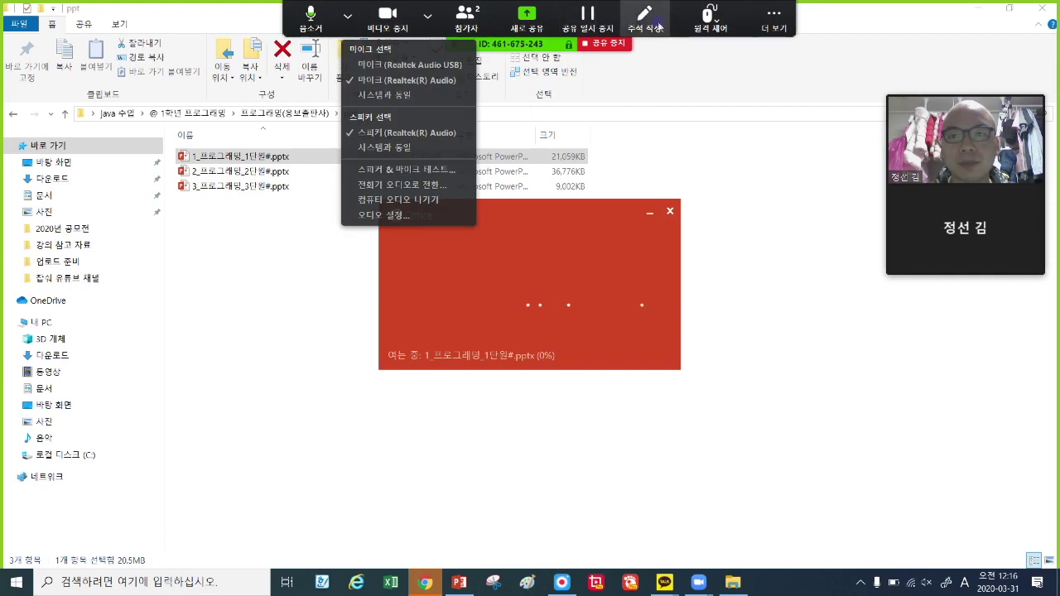
{"action": "left_click", "coordinate": [737, 18]}
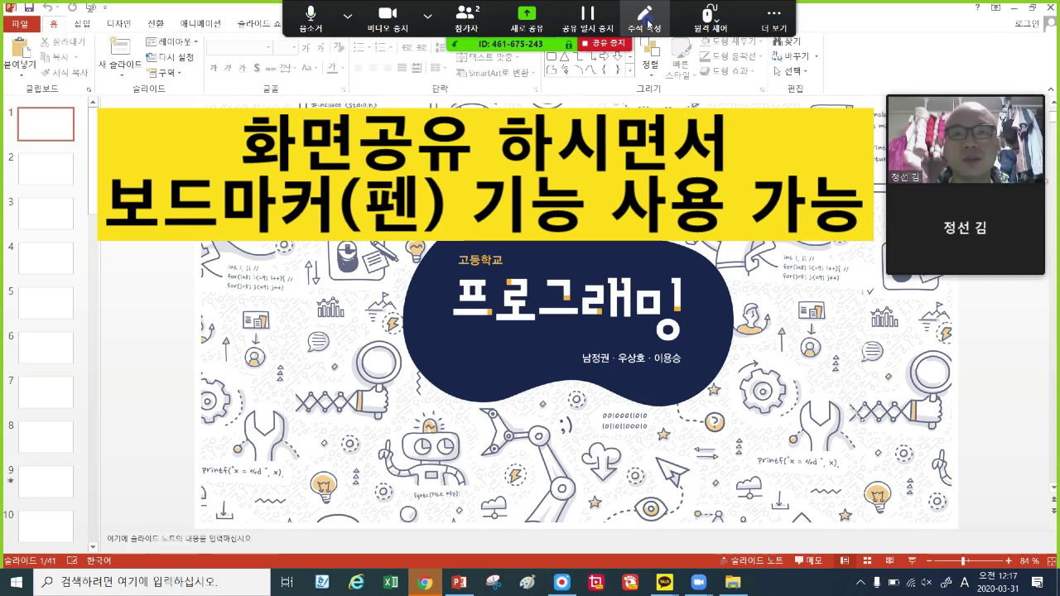
Annotate the title slide with a green loop around 프로그래밍, then red loops.
{"action": "left_click", "coordinate": [646, 18]}
{"action": "mouse_move", "coordinate": [455, 322]}
{"action": "left_mouse_down"}
{"action": "mouse_move", "coordinate": [679, 331]}
{"action": "mouse_move", "coordinate": [454, 323]}
{"action": "mouse_move", "coordinate": [572, 369]}
{"action": "mouse_move", "coordinate": [696, 346]}
{"action": "mouse_move", "coordinate": [389, 315]}
{"action": "mouse_move", "coordinate": [662, 381]}
{"action": "mouse_move", "coordinate": [762, 331]}
{"action": "mouse_move", "coordinate": [617, 344]}
{"action": "left_mouse_up"}
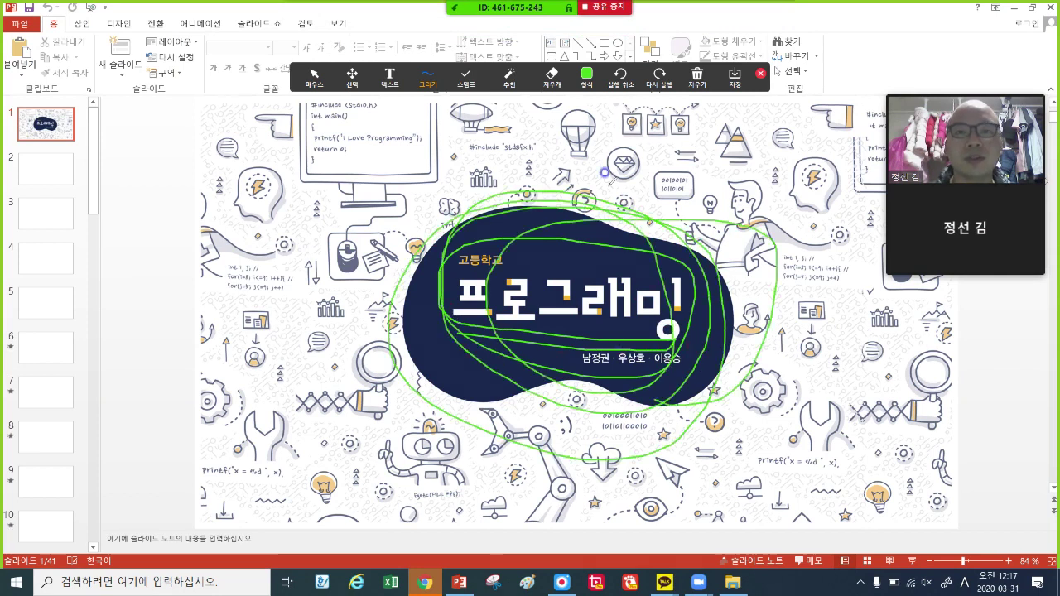
{"action": "left_click", "coordinate": [589, 74]}
{"action": "left_click", "coordinate": [589, 74]}
{"action": "left_click", "coordinate": [590, 74]}
{"action": "left_click", "coordinate": [616, 116]}
{"action": "mouse_move", "coordinate": [604, 239]}
{"action": "left_mouse_down"}
{"action": "mouse_move", "coordinate": [662, 381]}
{"action": "mouse_move", "coordinate": [388, 347]}
{"action": "mouse_move", "coordinate": [631, 277]}
{"action": "left_mouse_up"}
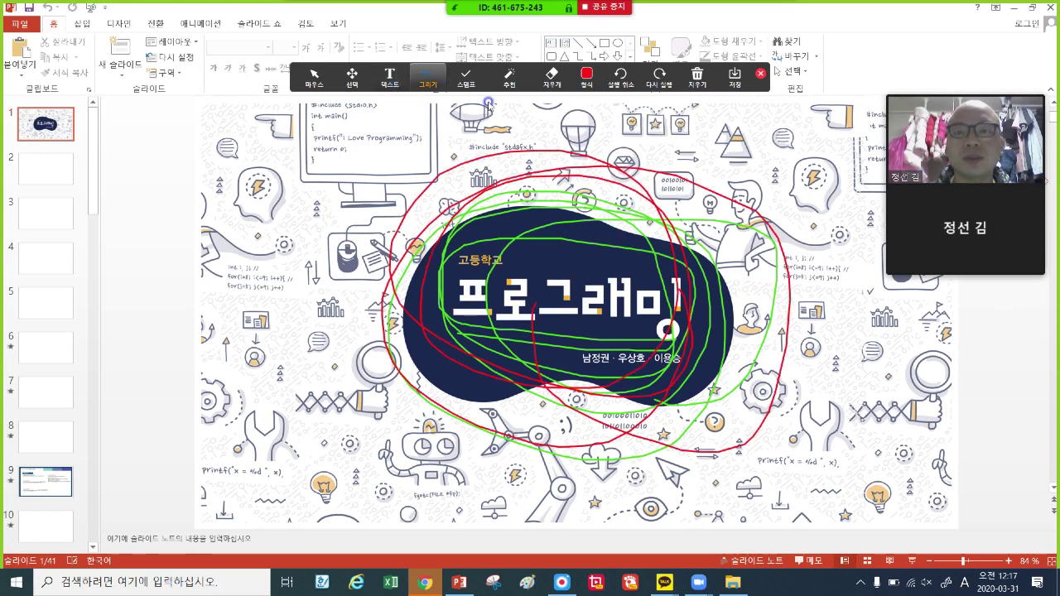
Undo the drawn loops, review the annotation format options, and stop sharing.
{"action": "key", "text": "ctrl+z"}
{"action": "key", "text": "ctrl+z"}
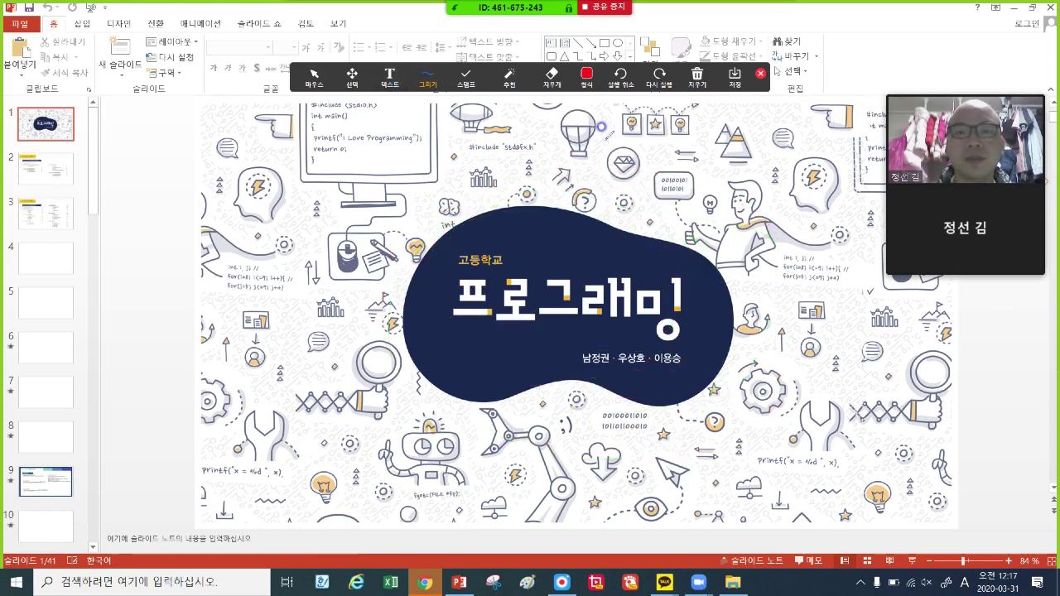
{"action": "left_click", "coordinate": [586, 79]}
{"action": "left_click", "coordinate": [508, 83]}
{"action": "left_click", "coordinate": [586, 79]}
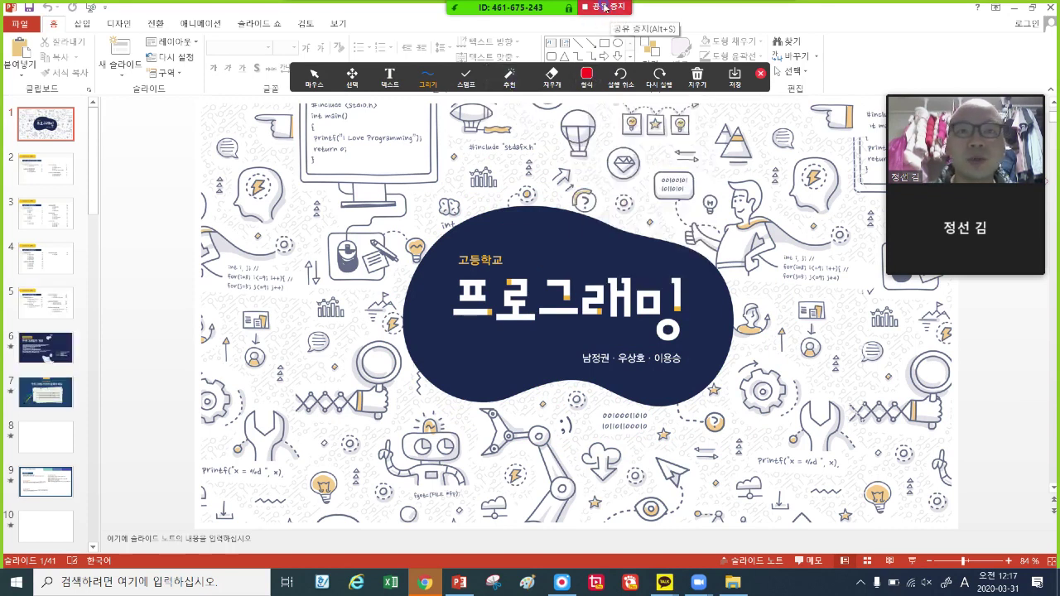
{"action": "left_click", "coordinate": [604, 7]}
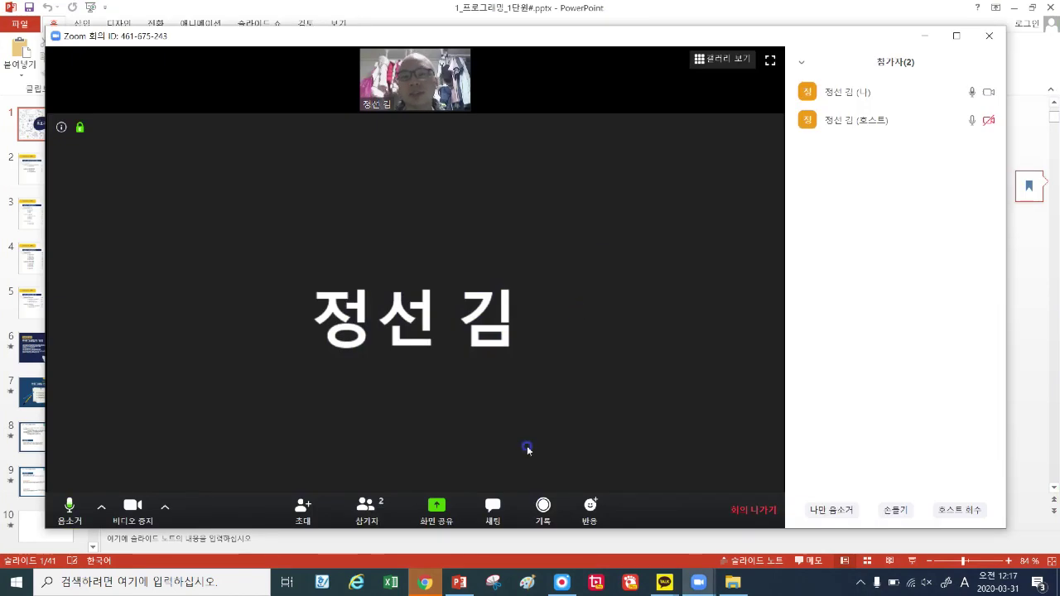
Send '이해 안되는 학생 있나요?' to everyone in the meeting's group chat.
{"action": "left_click", "coordinate": [493, 515]}
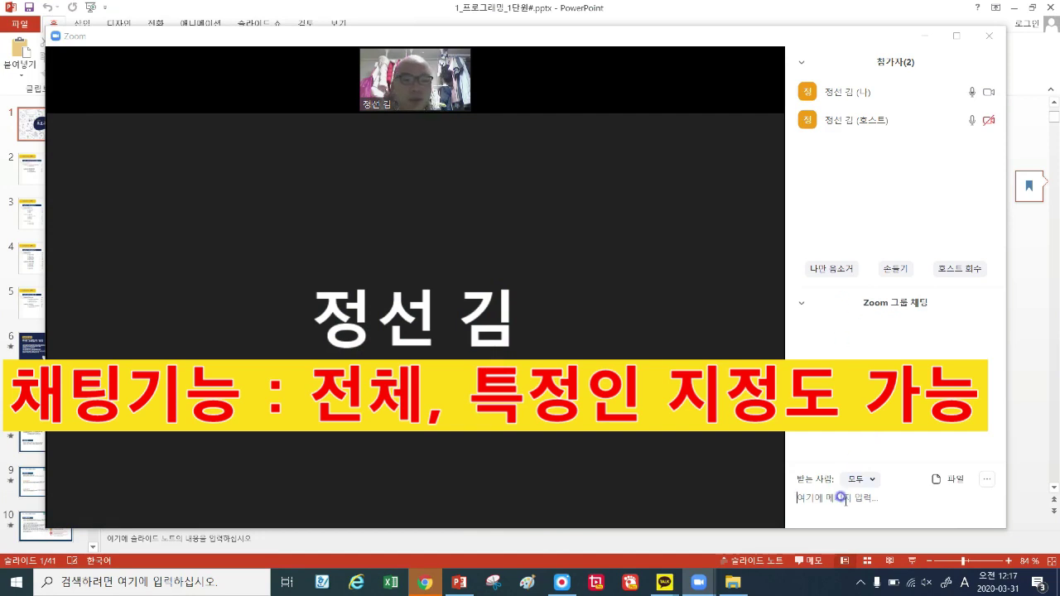
{"action": "type", "text": "dlgo"}
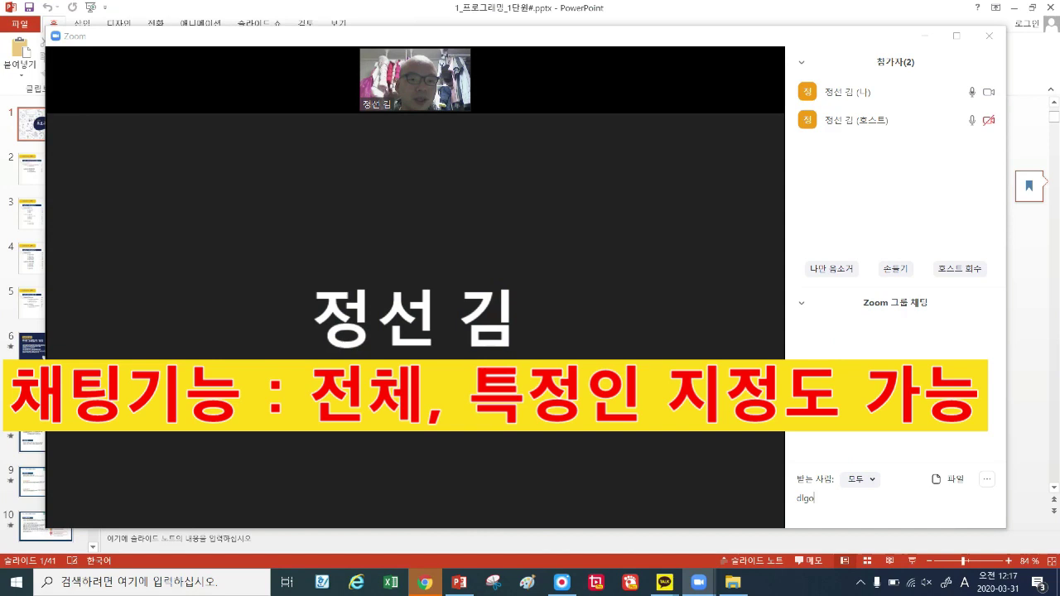
{"action": "key", "text": "BackSpace"}
{"action": "key", "text": "BackSpace"}
{"action": "key", "text": "Hangul"}
{"action": "type", "text": "이"}
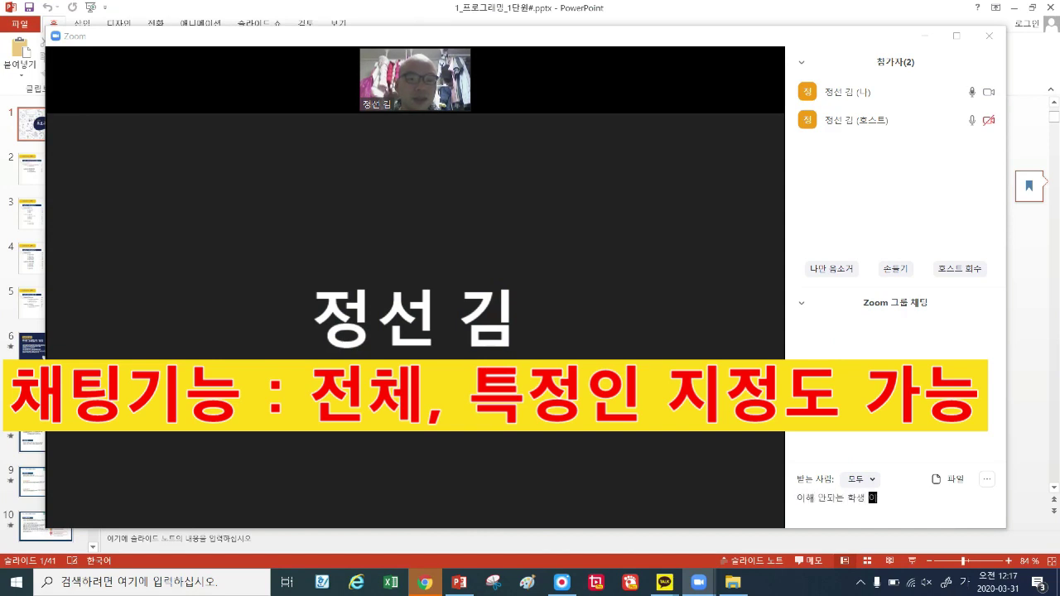
{"action": "type", "text": "해 안도는 학생 있으"}
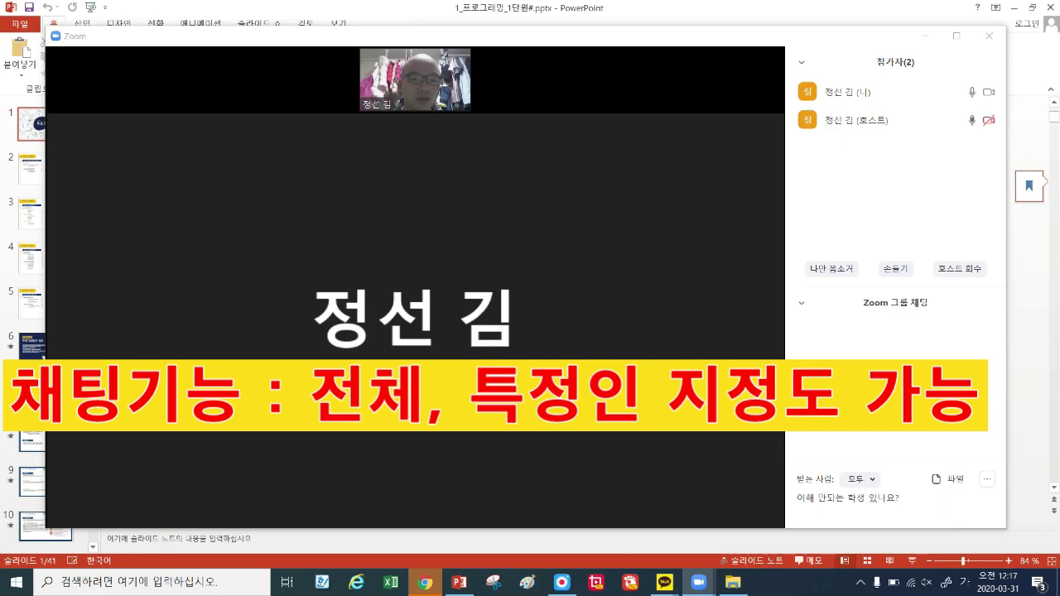
{"action": "key", "text": "Return"}
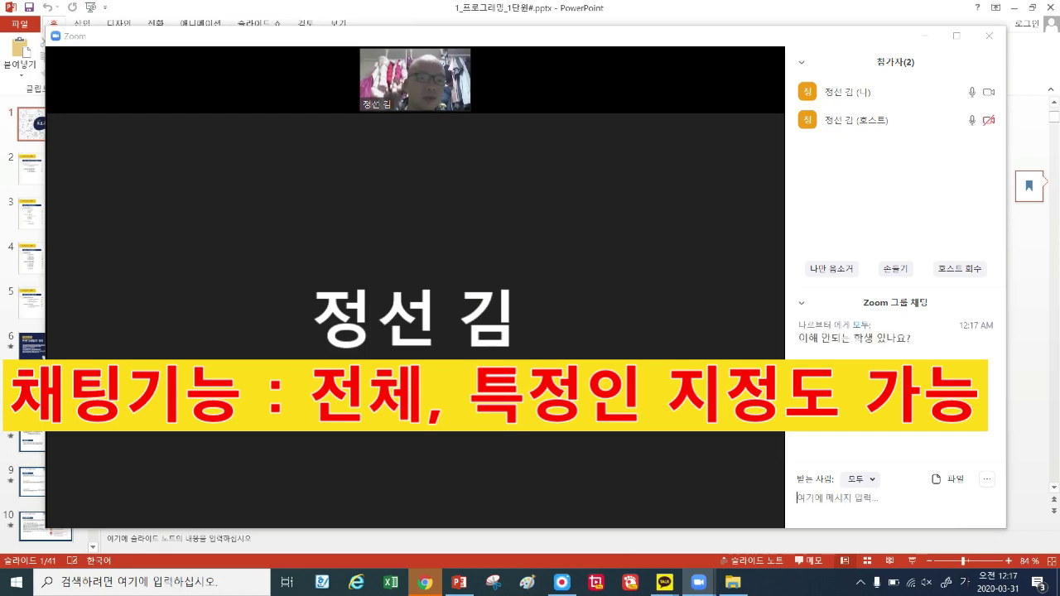
{"action": "left_click", "coordinate": [865, 480]}
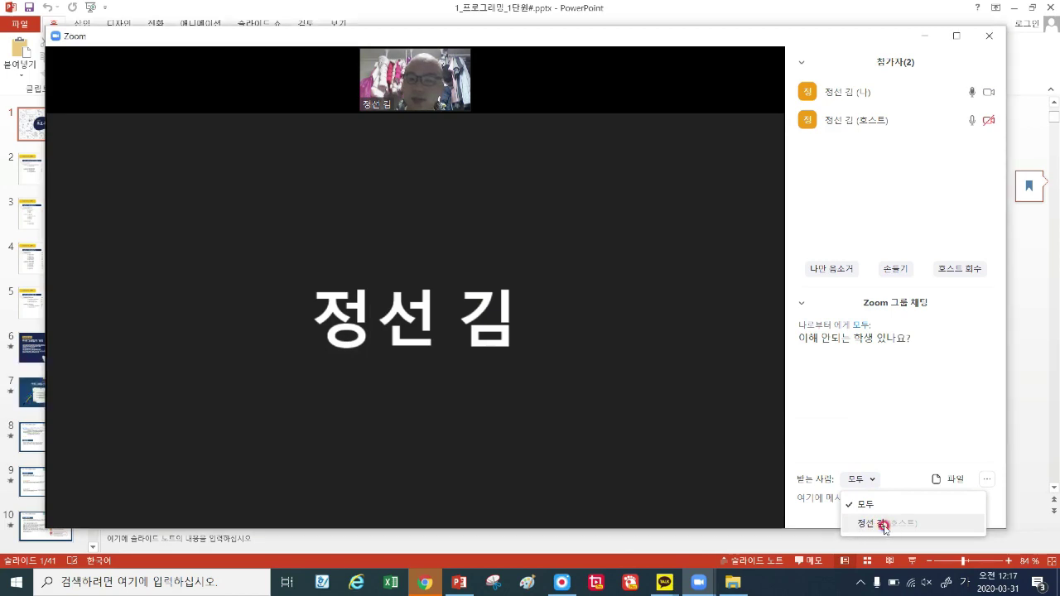
Address chat to the host only and list file sources: Dropbox, OneDrive, Google Drive, Box, 내 컴퓨터.
{"action": "left_click", "coordinate": [883, 524]}
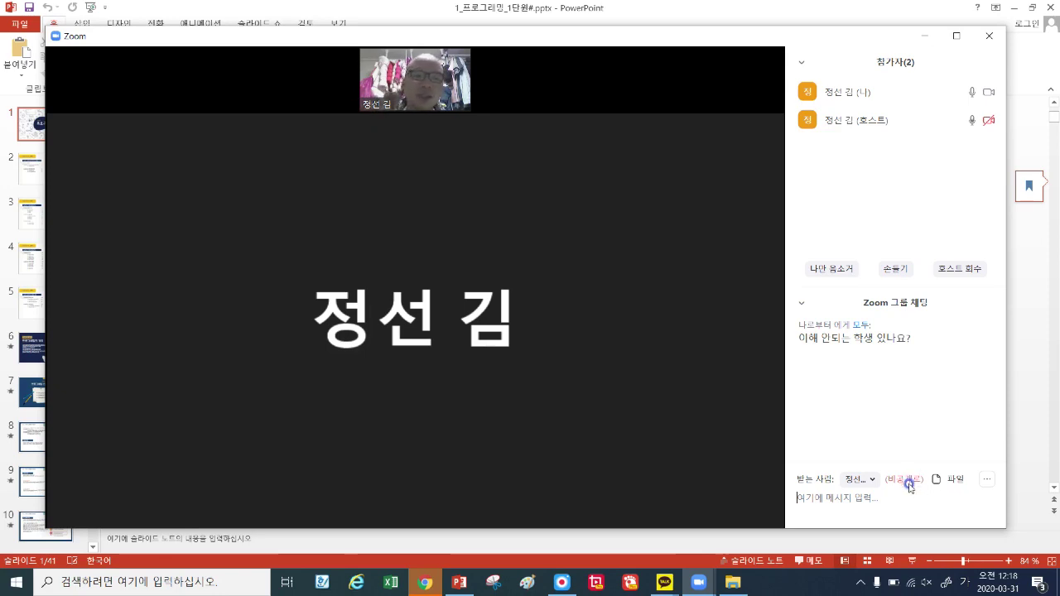
{"action": "left_click", "coordinate": [951, 481]}
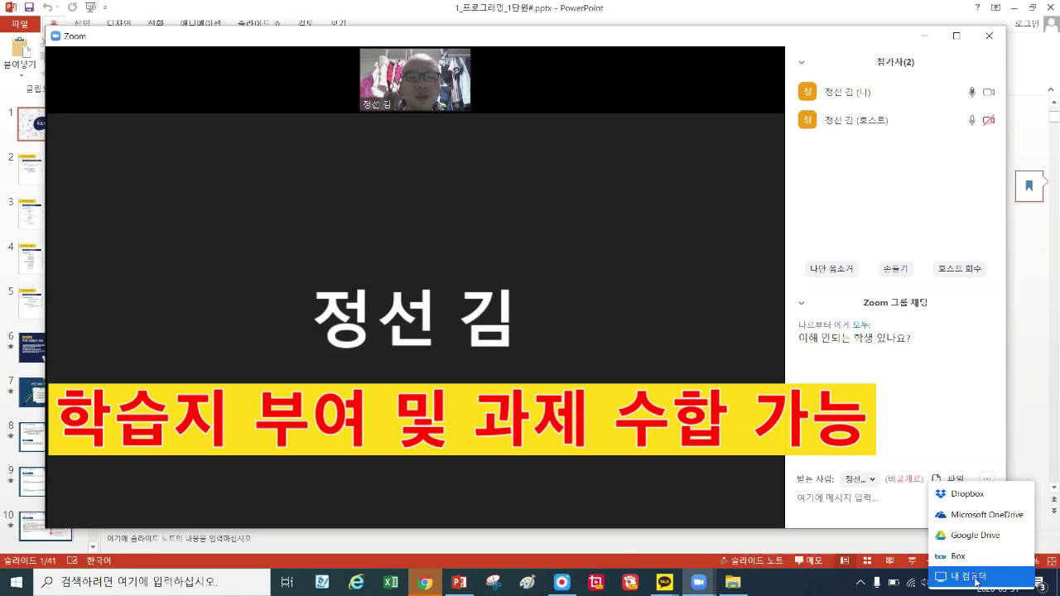
In the chat's File menu, choose 내 컴퓨터 to send a file from this computer.
{"action": "left_click", "coordinate": [976, 582]}
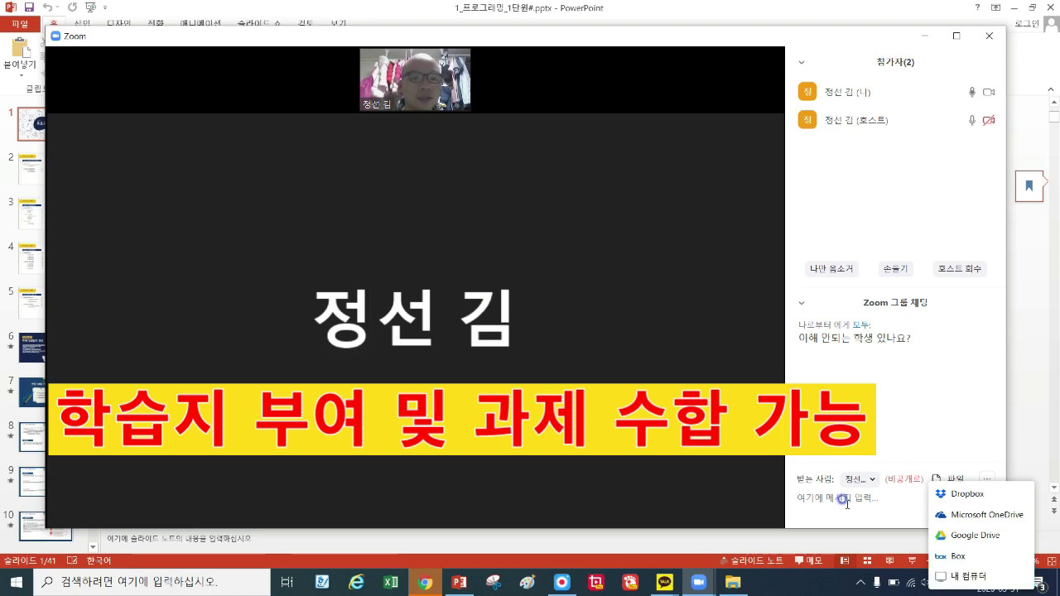